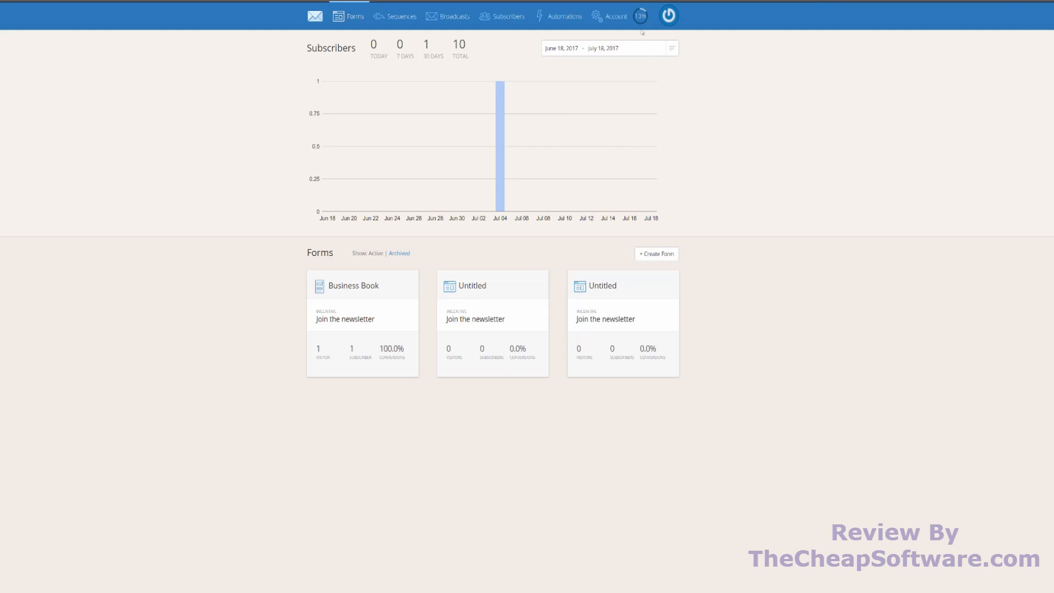
- Review the getting-started checklist of setup tasks and close it
left_click(642, 32)
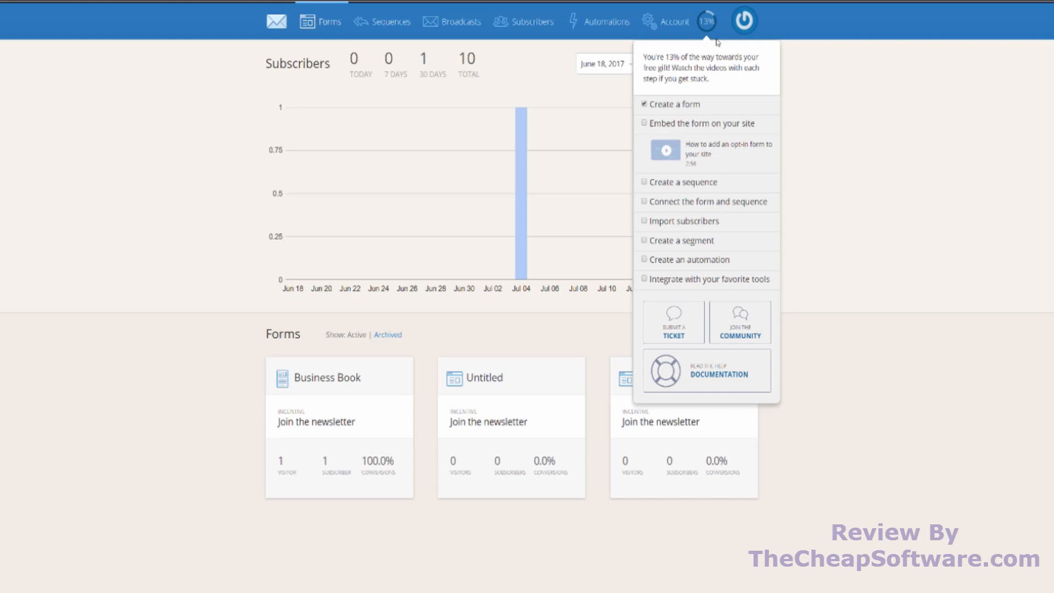
left_click(863, 100)
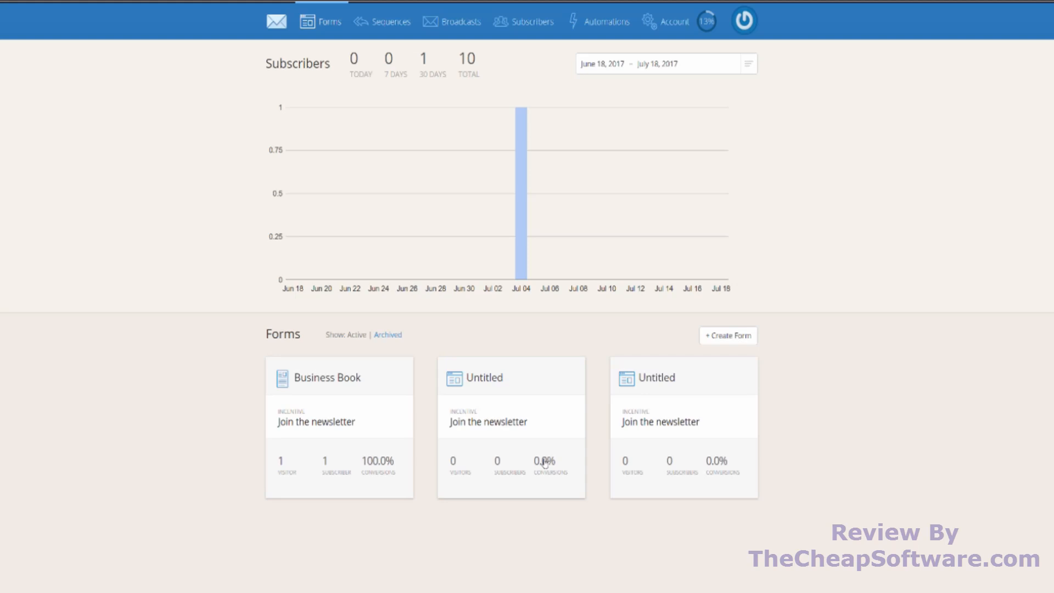
- Create a new subscriber form of the embeddable Form type, starting from the minimal style
left_click(716, 339)
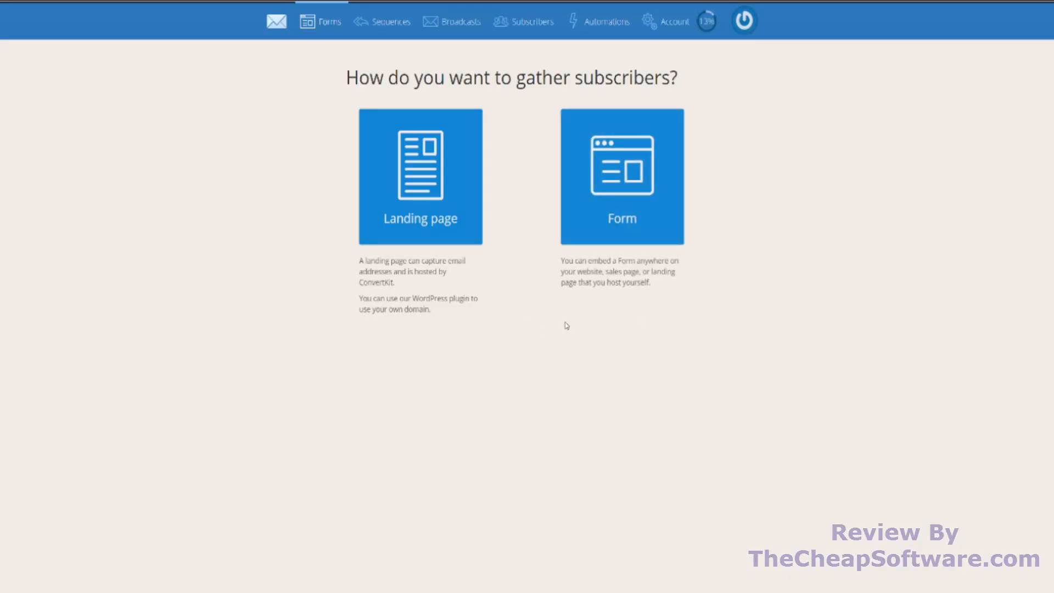
left_click(609, 213)
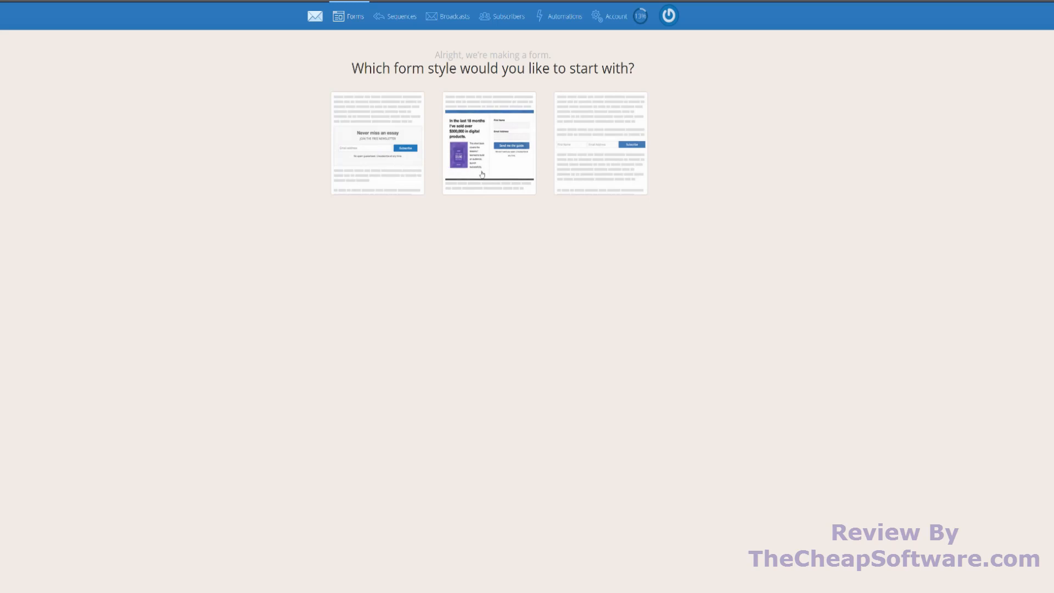
left_click(411, 155)
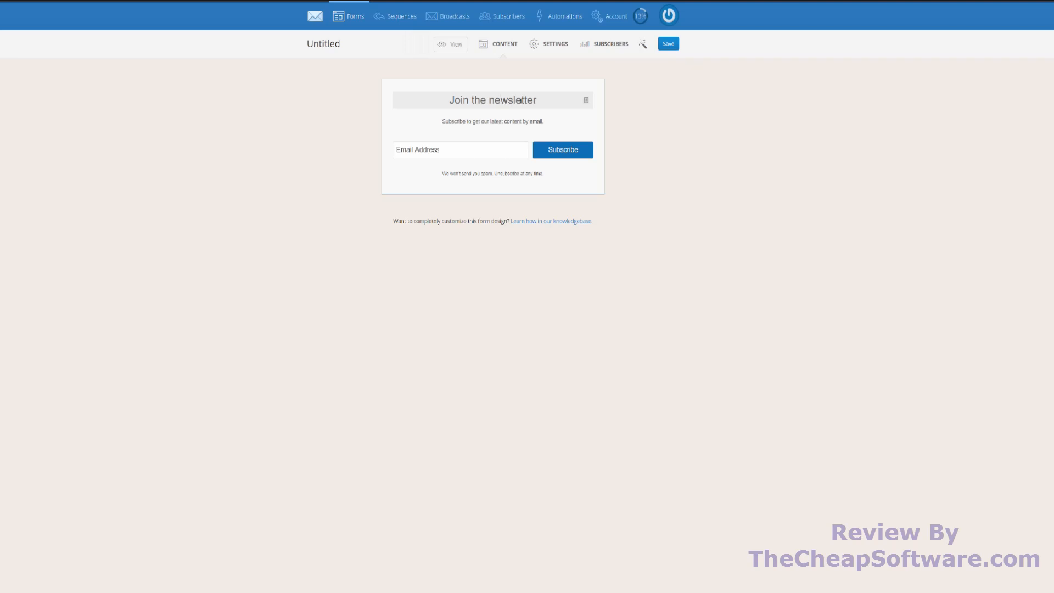
- Replace the form's heading with "Join Now!"
key("BackSpace")
key("BackSpace")
key("BackSpace")
key("BackSpace")
key("BackSpace")
key("BackSpace")
key("BackSpace")
key("BackSpace")
key("BackSpace")
key("BackSpace")
key("BackSpace")
key("BackSpace")
key("BackSpace")
key("BackSpace")
key("BackSpace")
key("BackSpace")
key("BackSpace")
key("BackSpace")
key("BackSpace")
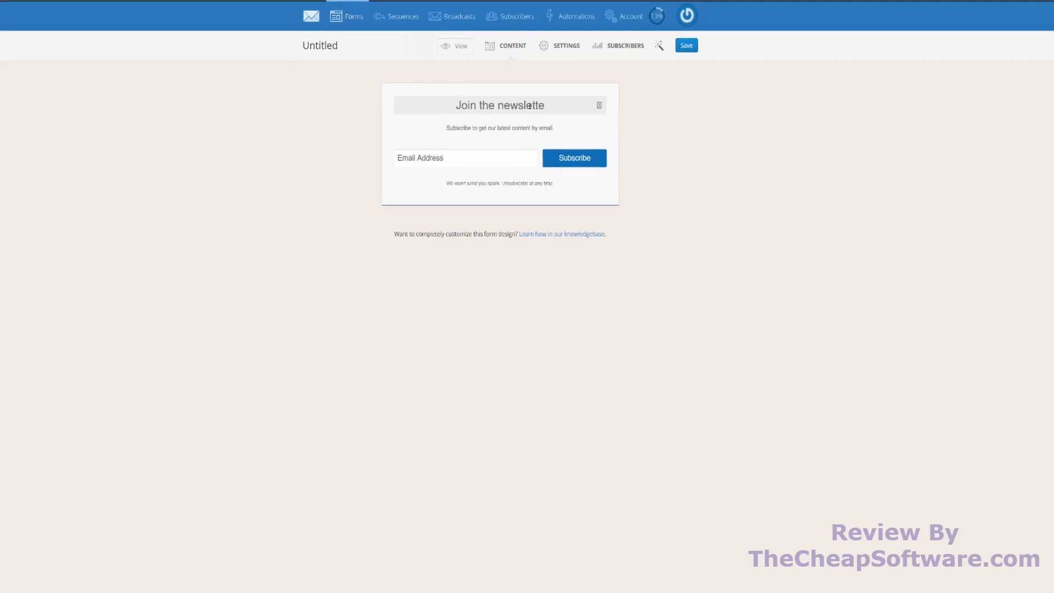
type("J")
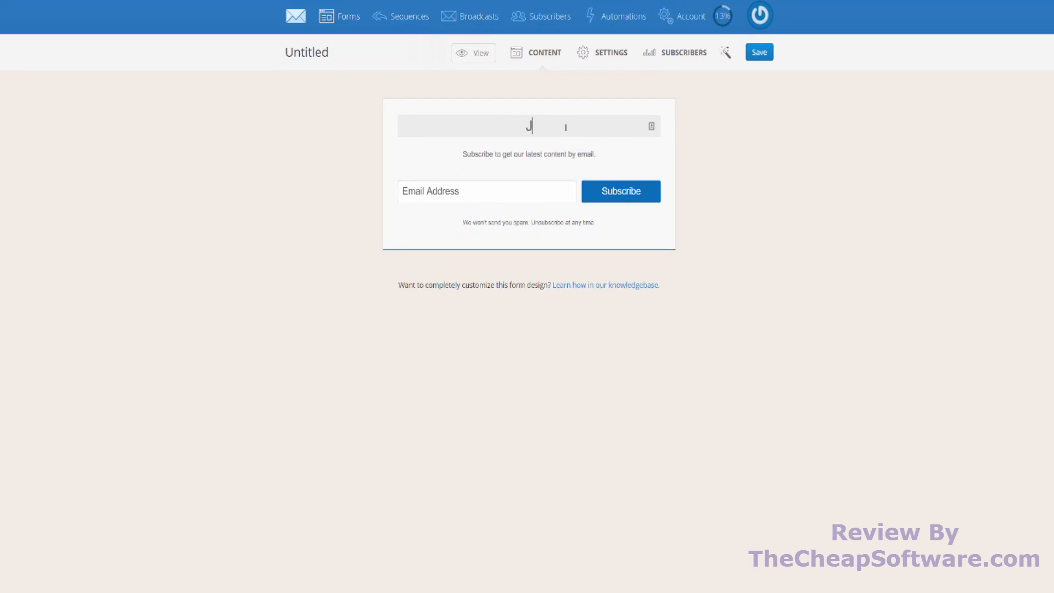
type("oin Now!")
- Check the form's description and email field, and change the subscribe button's label to "Sign Up"
left_click(561, 154)
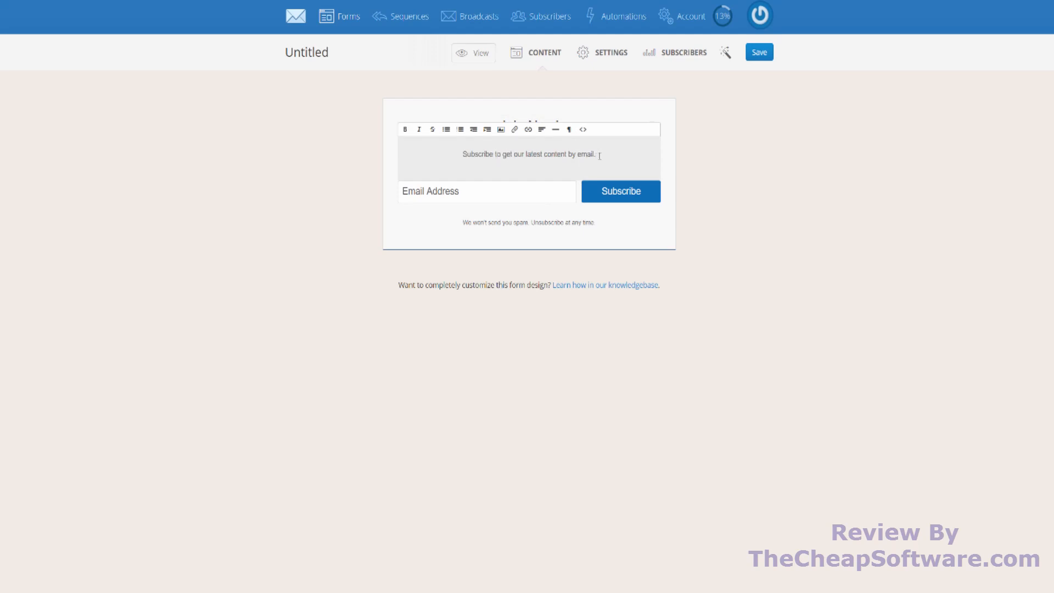
left_click(483, 189)
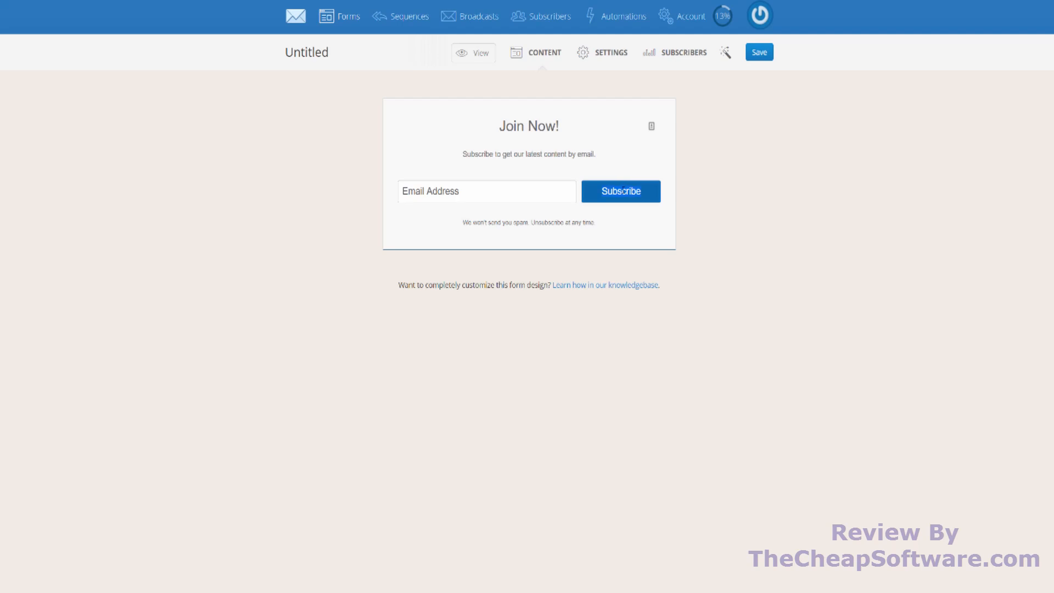
double_click(623, 190)
type("Sign Up")
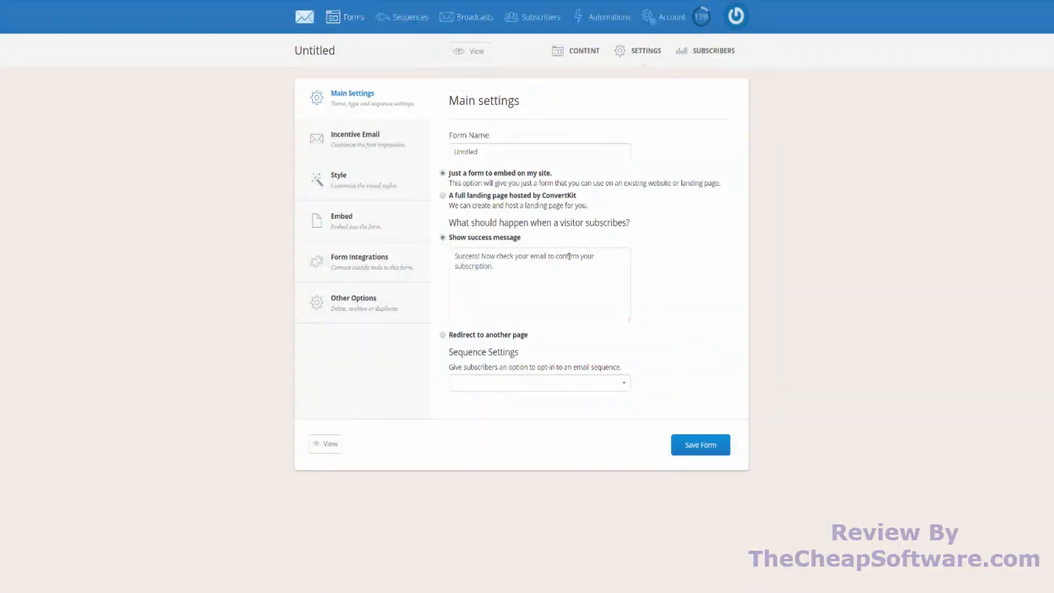
- Set the form name to "Test" and check which email sequences can be offered to subscribers
triple_click(503, 155)
type("Test")
left_click(523, 388)
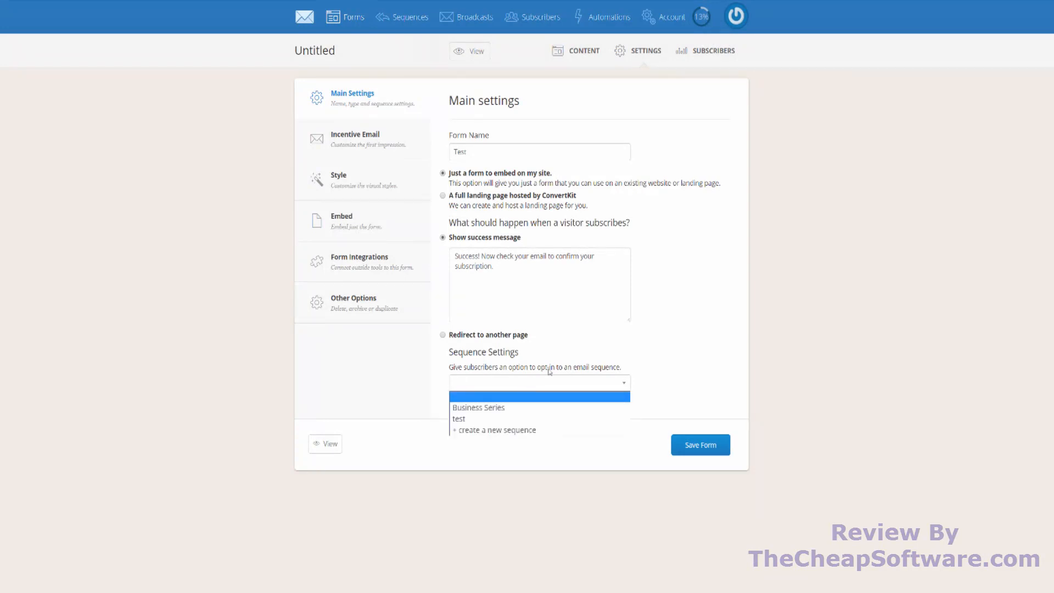
left_click(612, 351)
- In the incentive email settings, set the thank-you page to Incentive download and turn off the double opt-in email
left_click(375, 148)
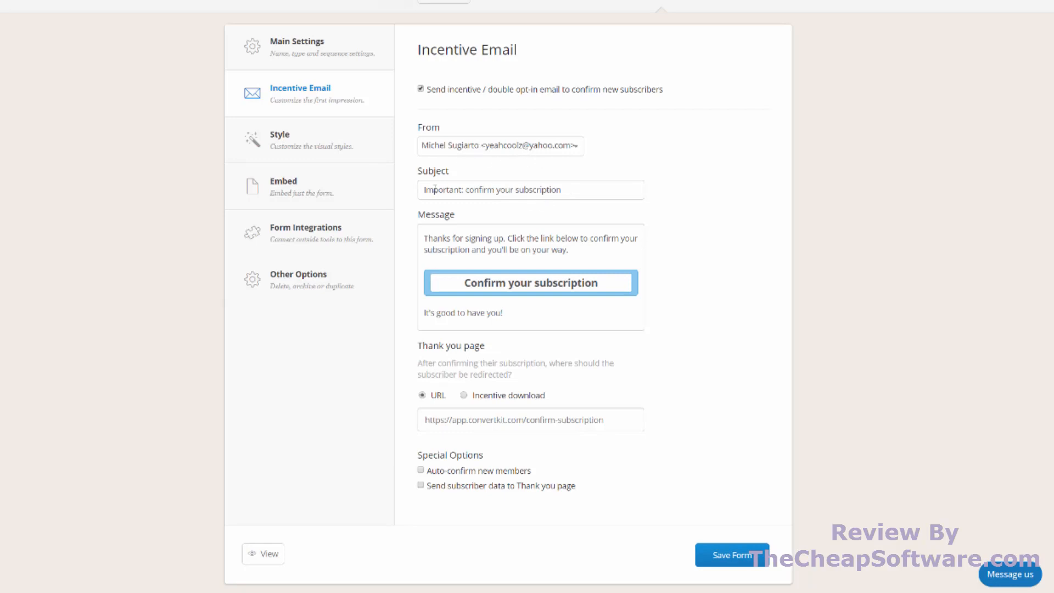
scroll(566, 199, "down", 1)
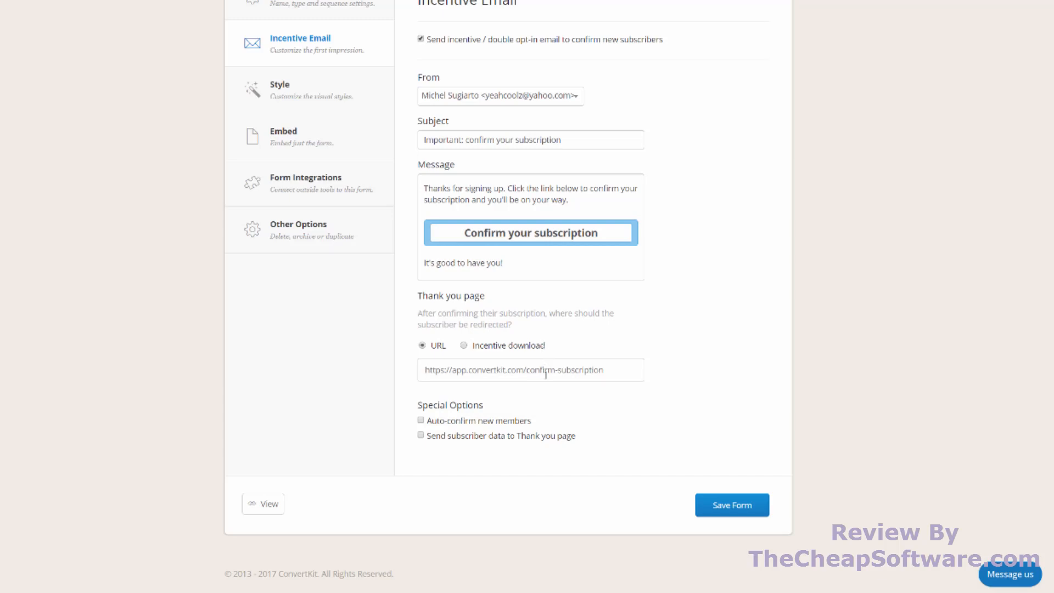
left_click(508, 350)
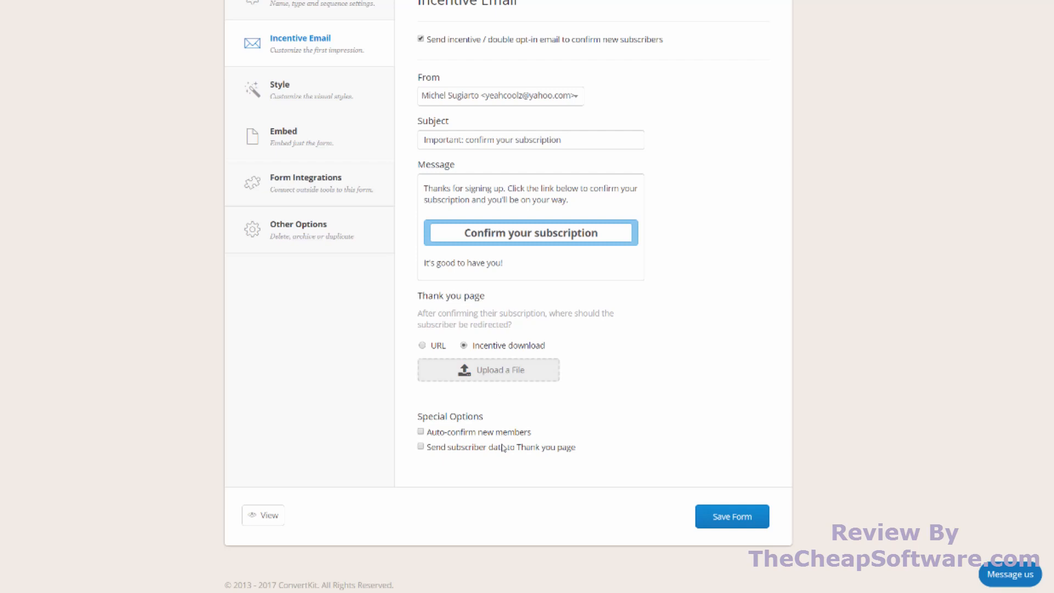
left_click(477, 45)
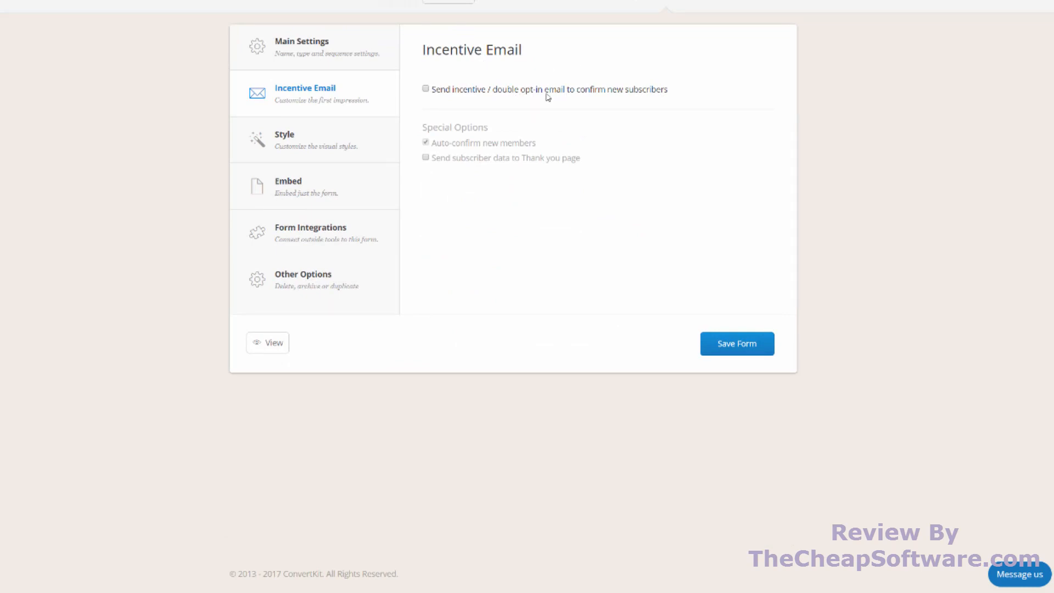
- Try the Naked form style and return to Minimal
left_click(334, 140)
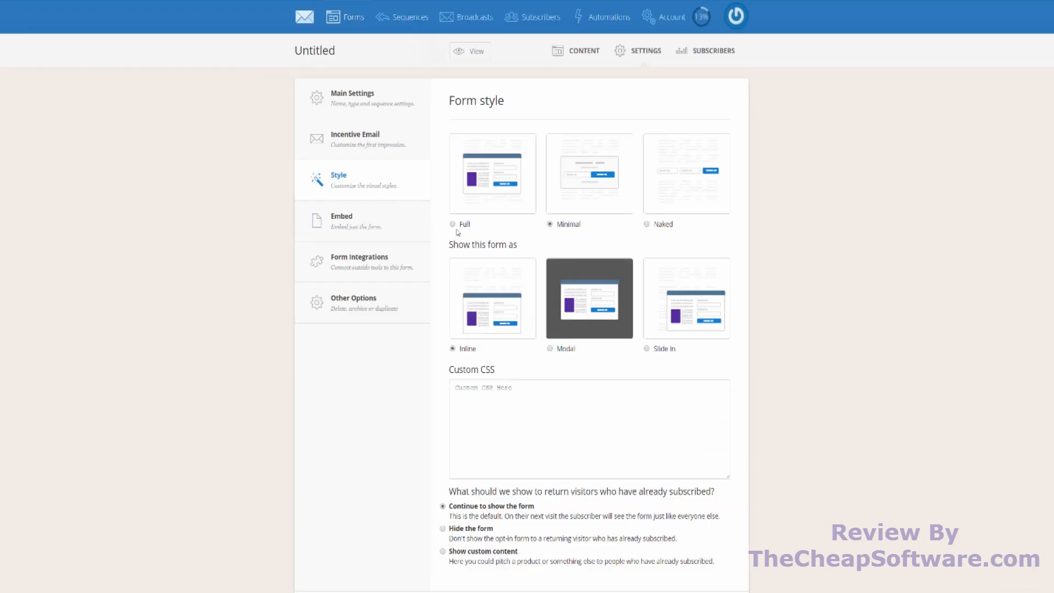
left_click(658, 226)
left_click(563, 225)
- Look at the form's embed options, including the one for WordPress
left_click(378, 230)
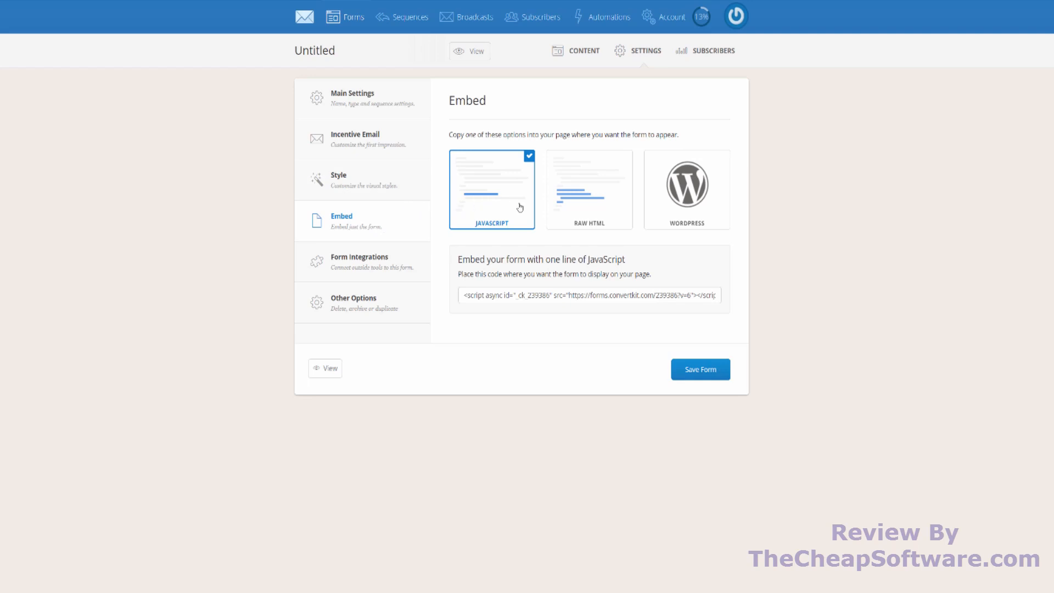
left_click(706, 193)
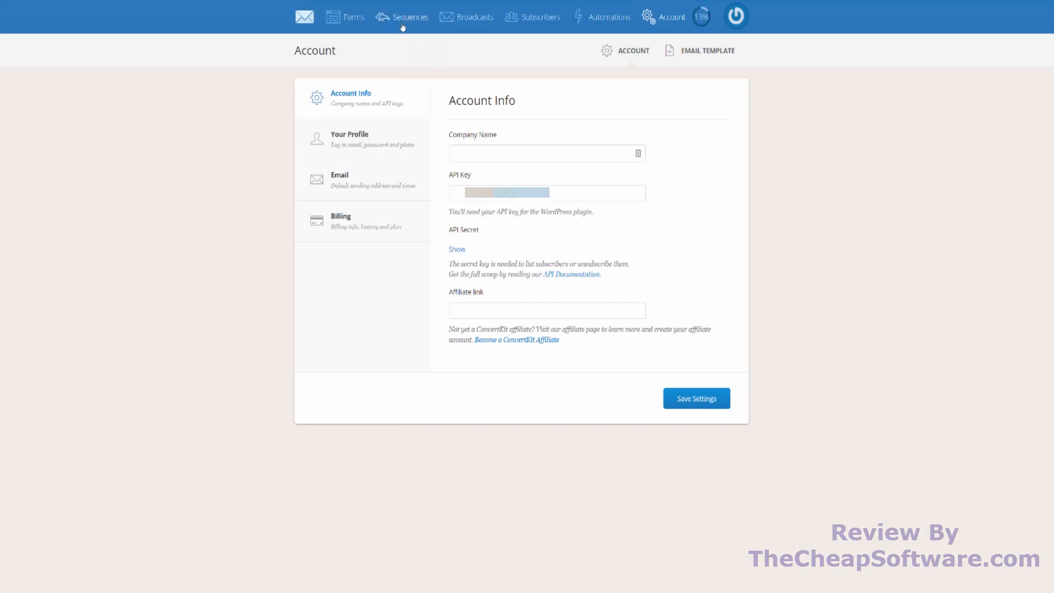
- Open the embed settings of the fourth form in the forms list
left_click(344, 17)
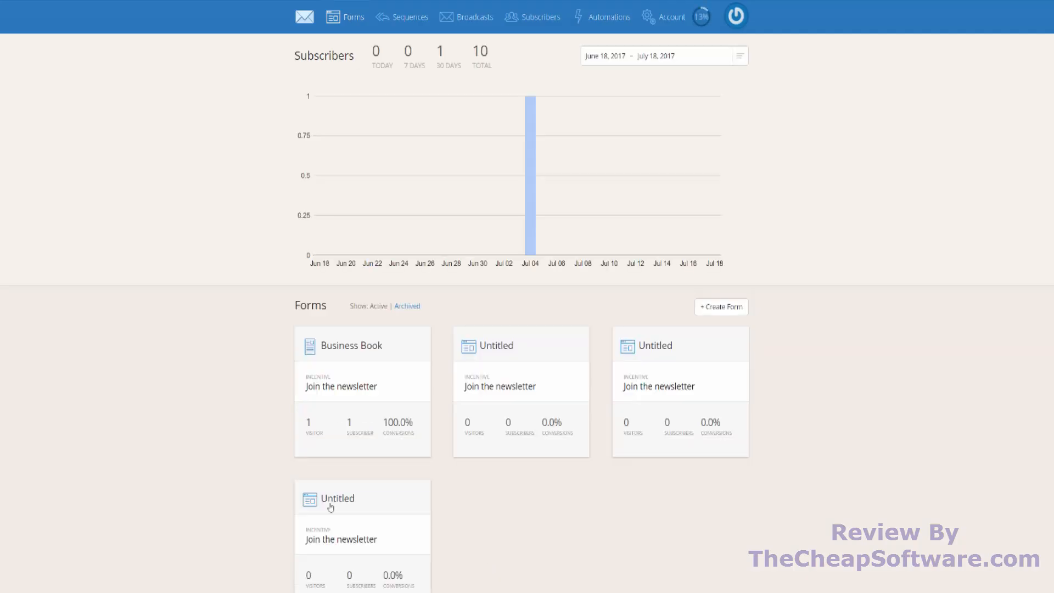
left_click(330, 491)
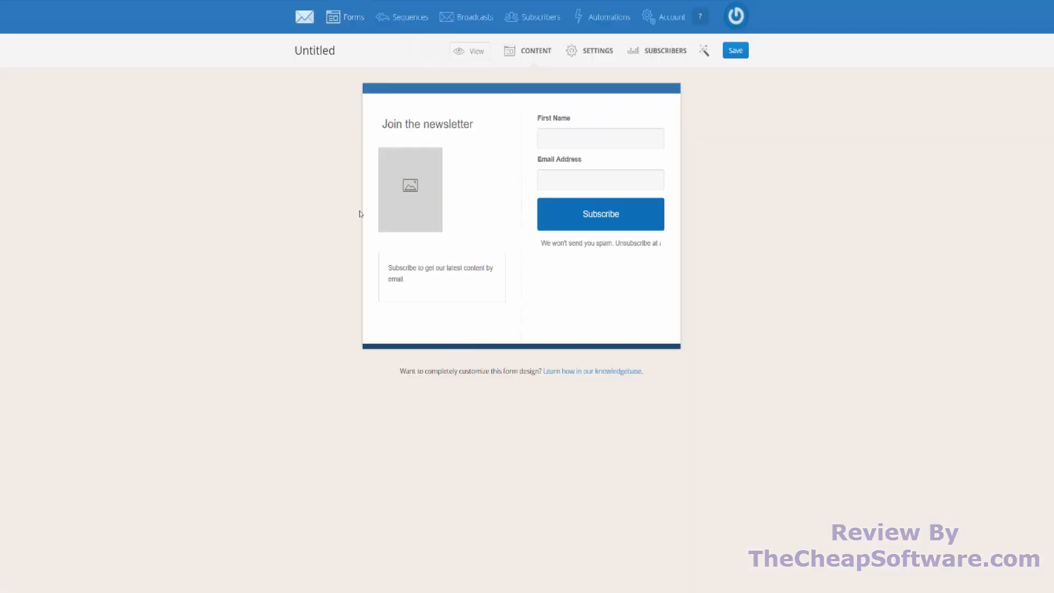
left_click(602, 55)
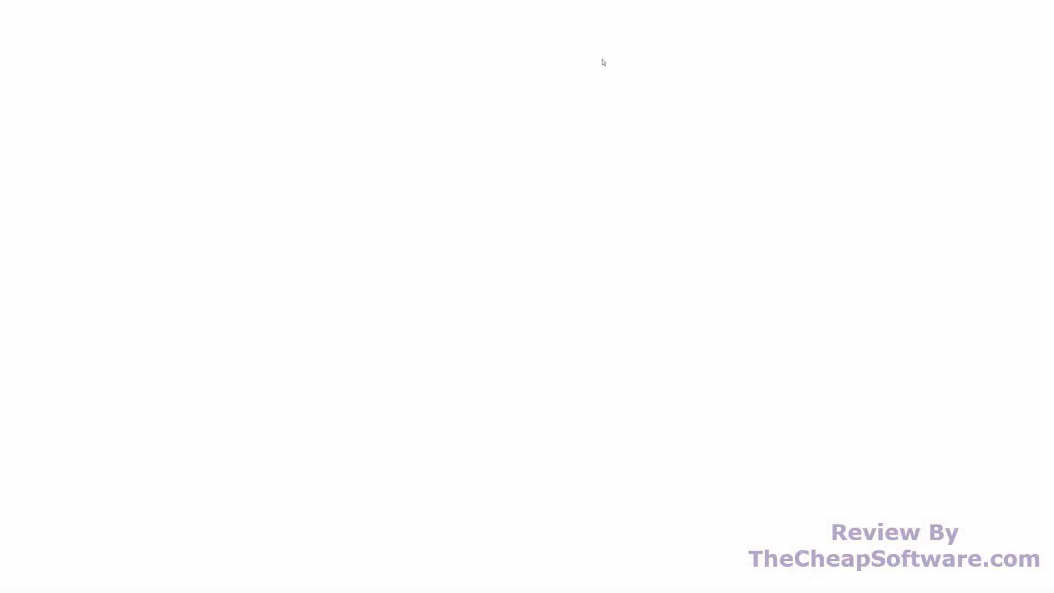
left_click(384, 232)
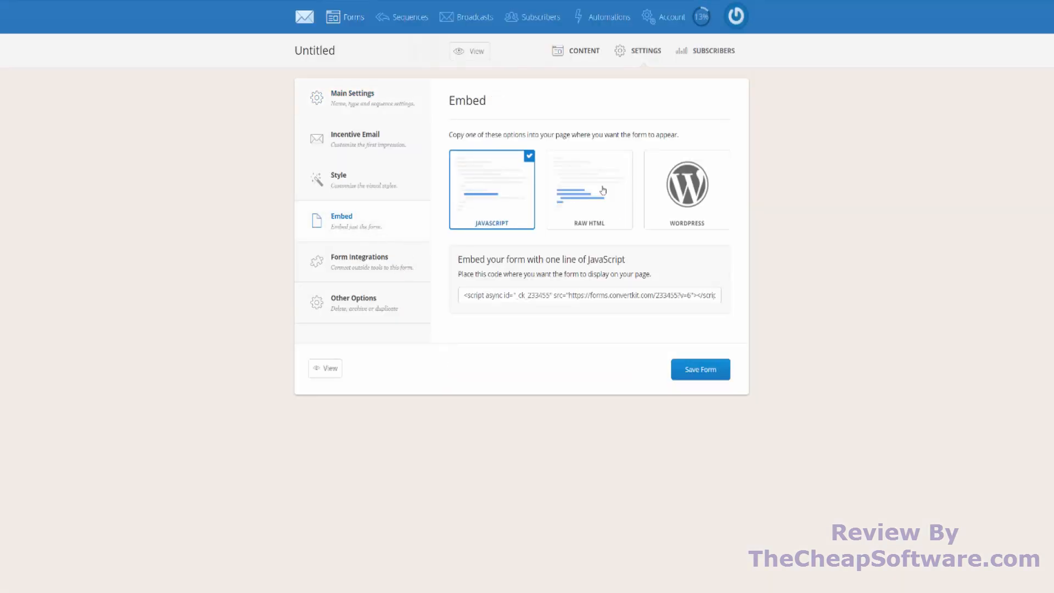
- Look at the raw HTML embed option and copy the form's WordPress shortcode
left_click(603, 189)
left_click(686, 189)
left_click_drag(545, 318, 443, 323)
right_click(480, 319)
left_click(500, 325)
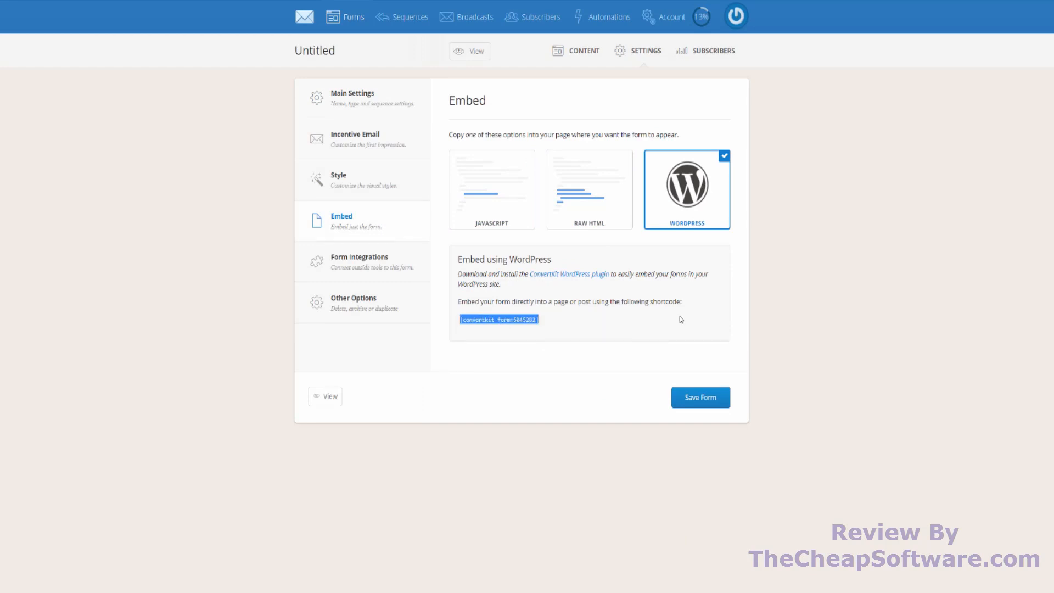
- Look through the form's integrations and other options, and save the form
left_click(395, 261)
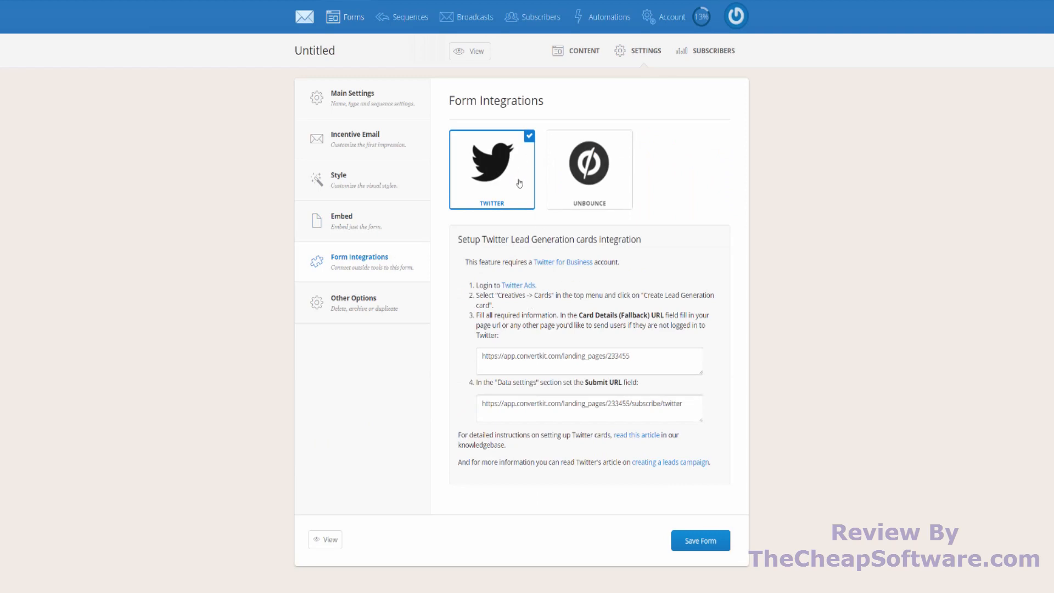
left_click(350, 299)
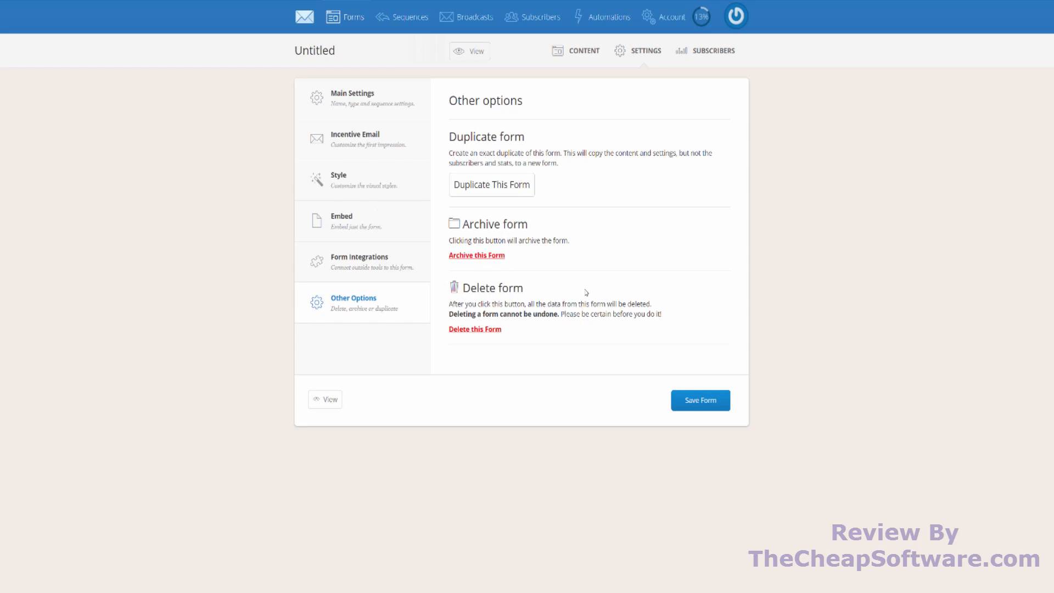
left_click(701, 401)
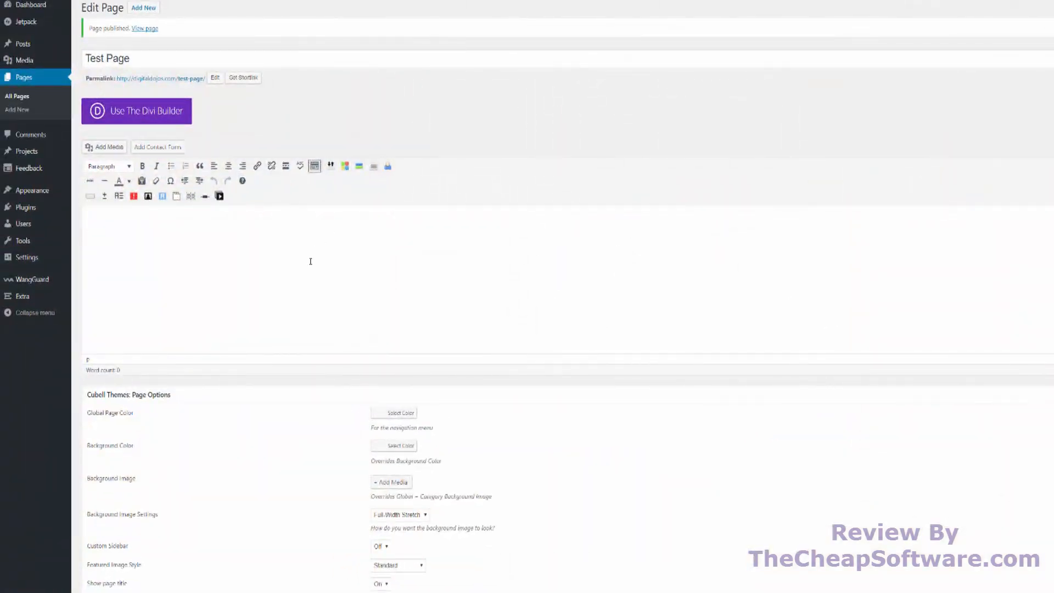
- Switch to the WordPress editor, paste the ConvertKit form shortcode into the body of Test Page, and update the page
right_click(310, 261)
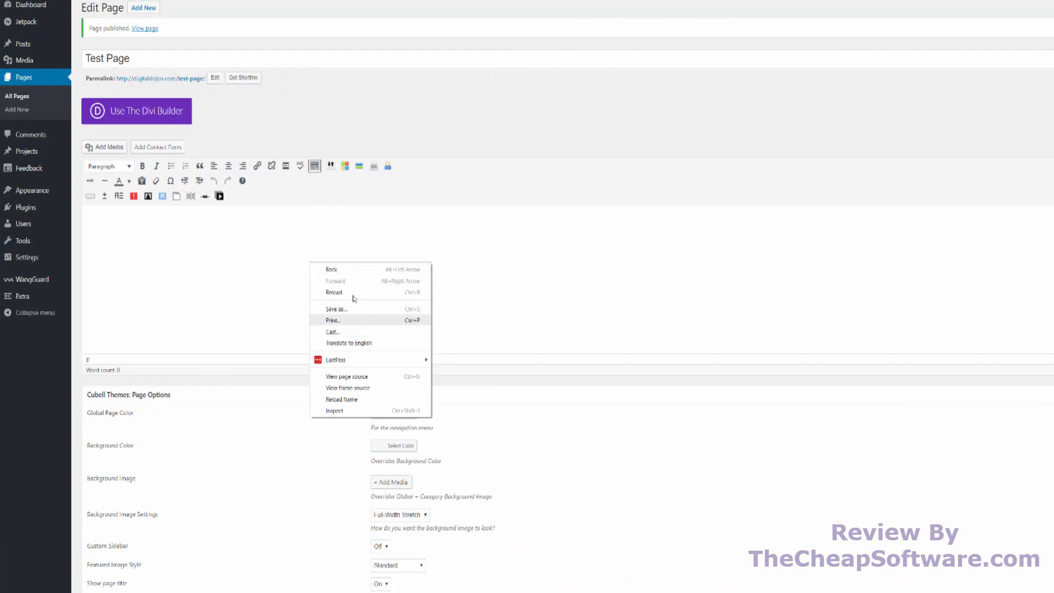
left_click(274, 265)
key("ctrl+v")
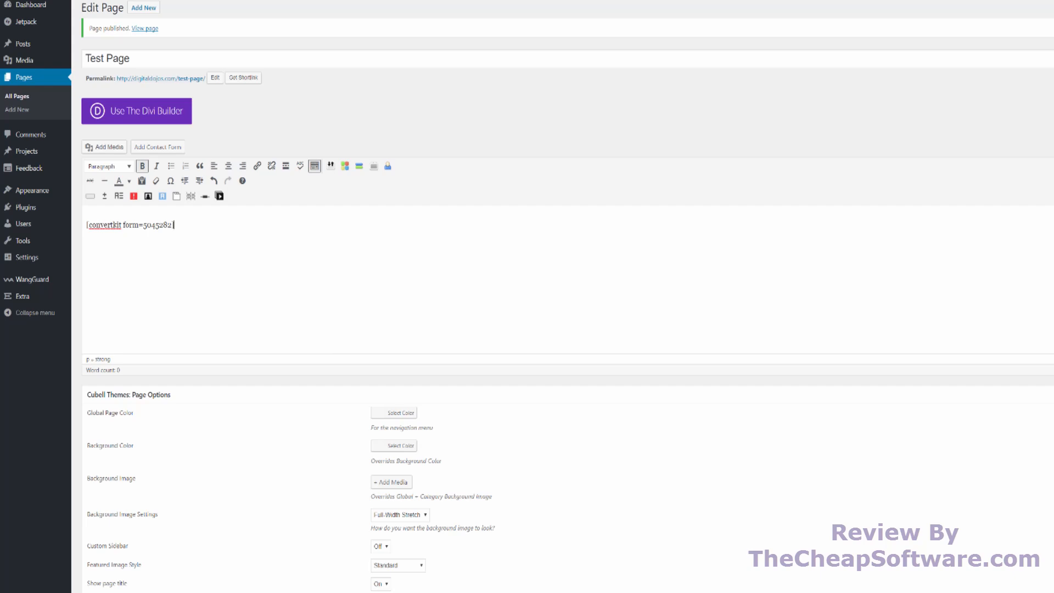
key("ctrl+b")
- View the published Test Page and the form's subscriber statistics in ConvertKit
left_click(151, 30)
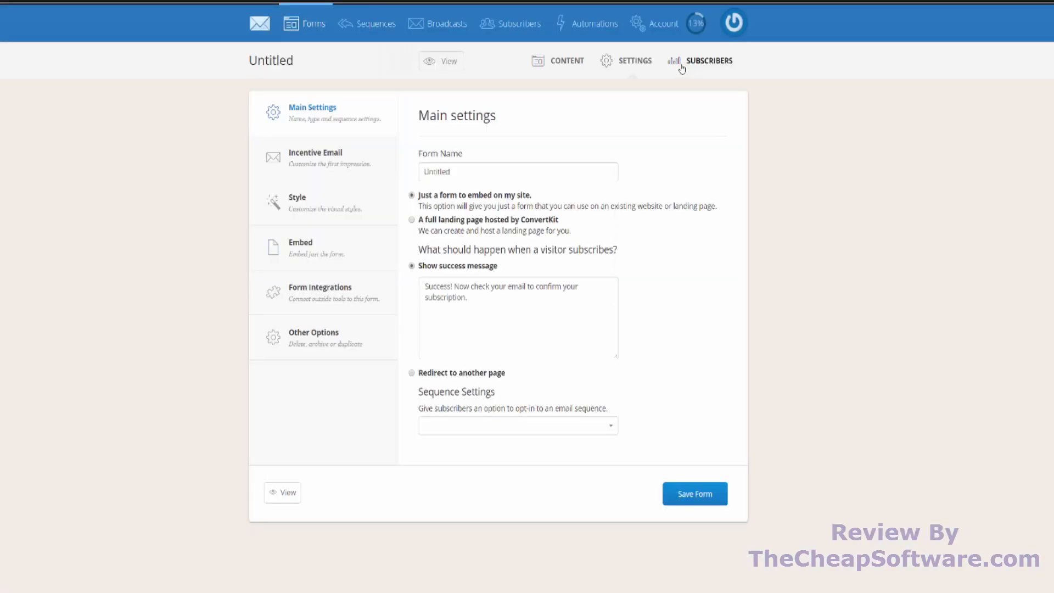
left_click(683, 65)
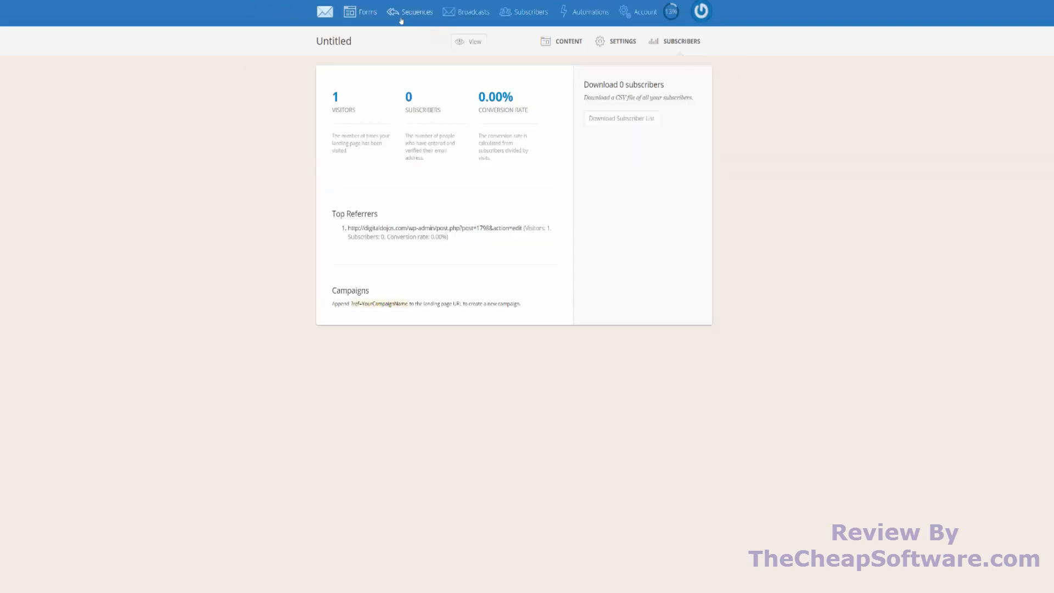
- Create a new email sequence named "Test 1"
left_click(400, 20)
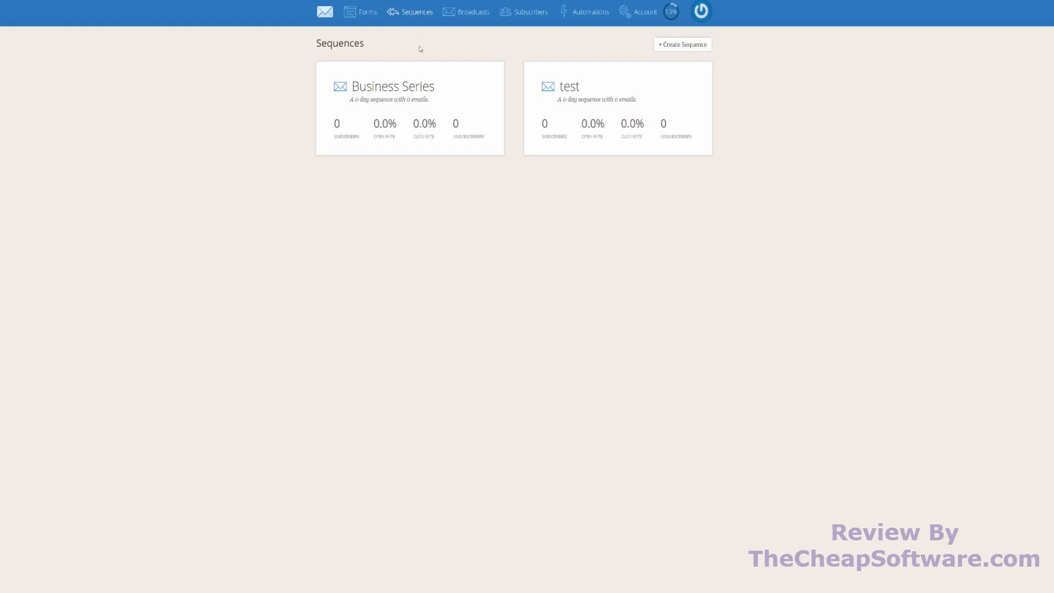
left_click(675, 45)
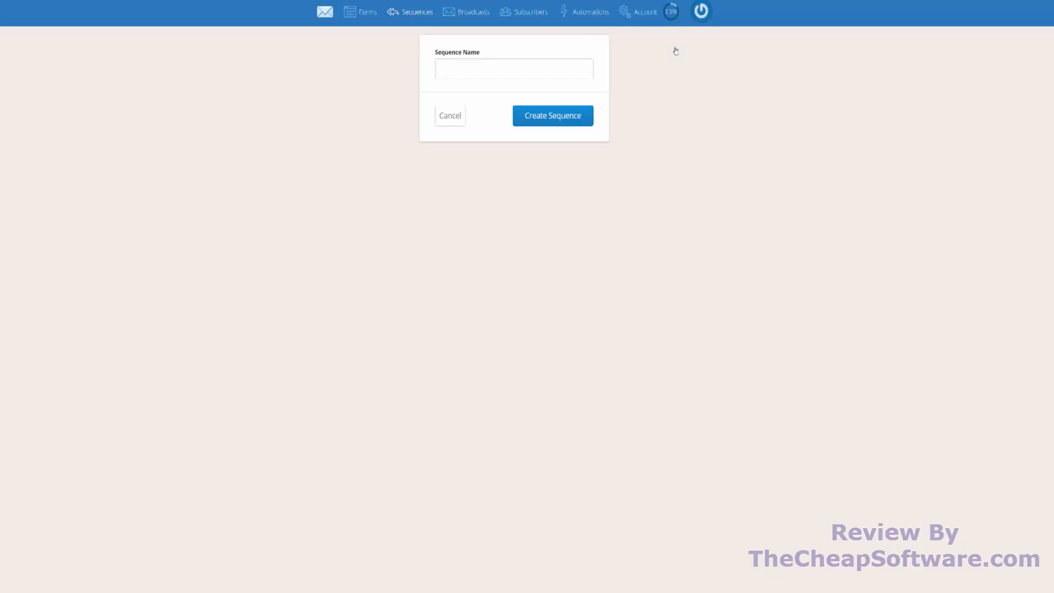
type("Test 1")
left_click(559, 115)
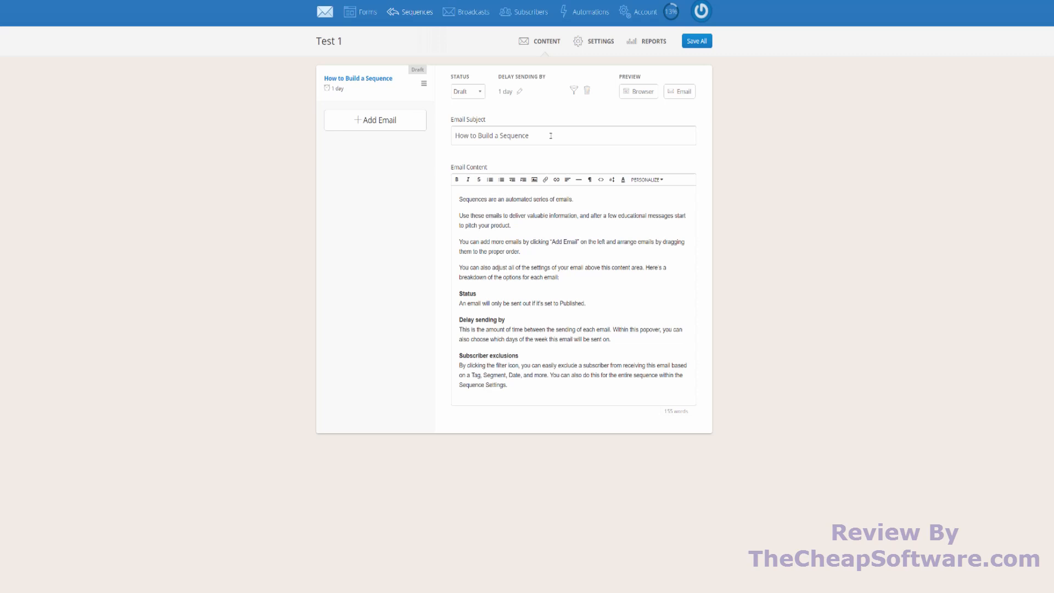
- Replace the first email's subject with "Welcome !" and its content with "Welcome to the site!"
left_click_drag(551, 135, 453, 138)
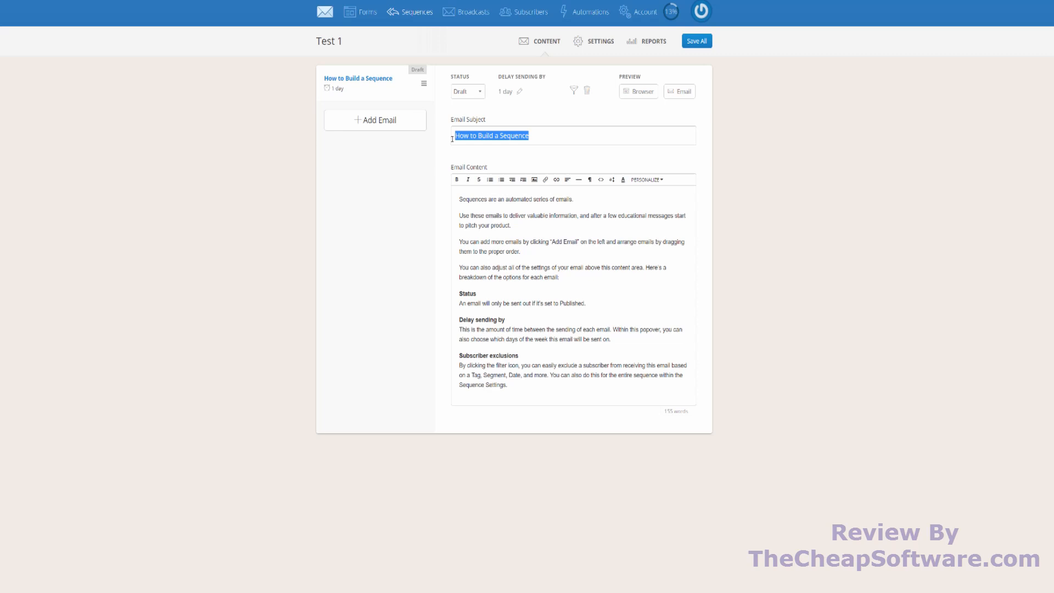
key("BackSpace")
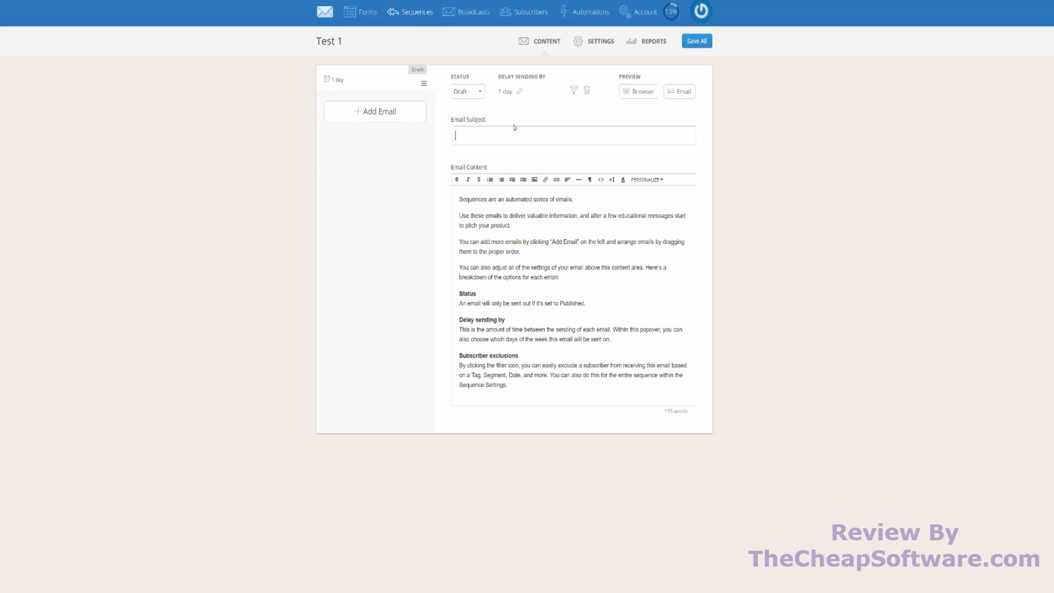
type("Welcome !")
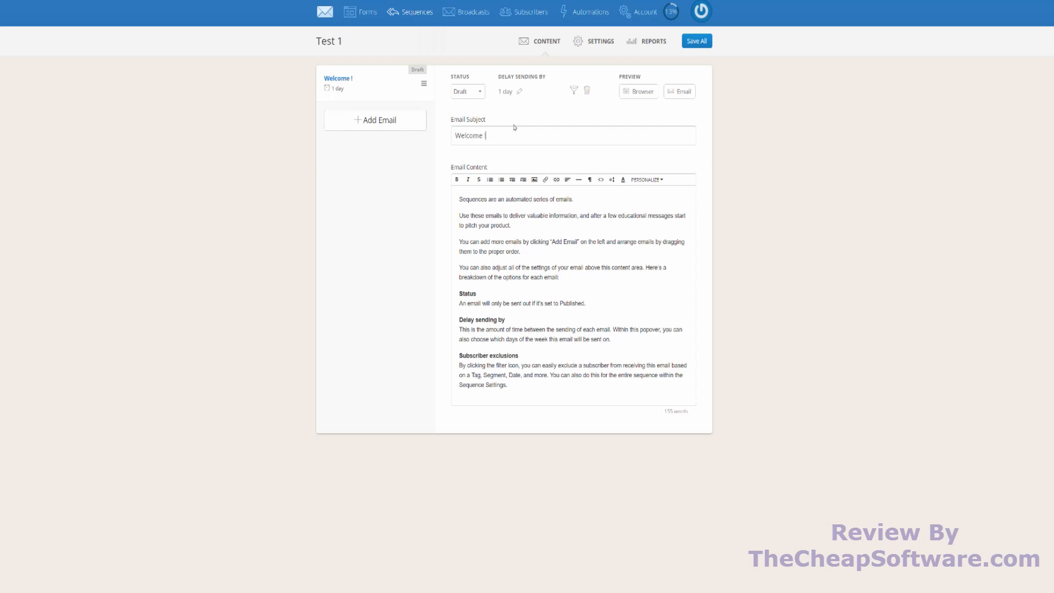
left_click(521, 337)
key("ctrl+a")
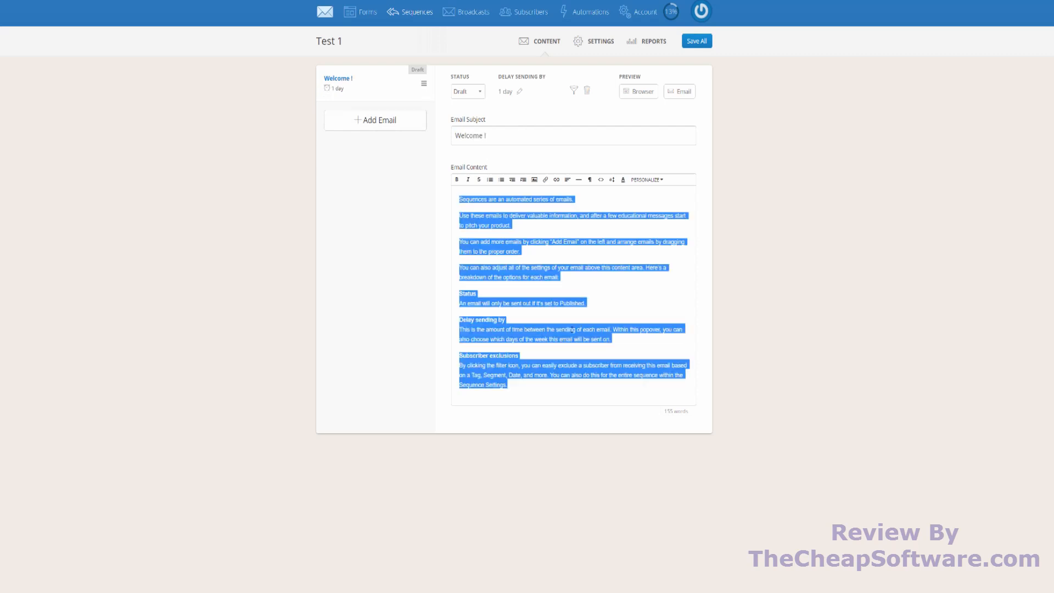
type("Welcome to the site!")
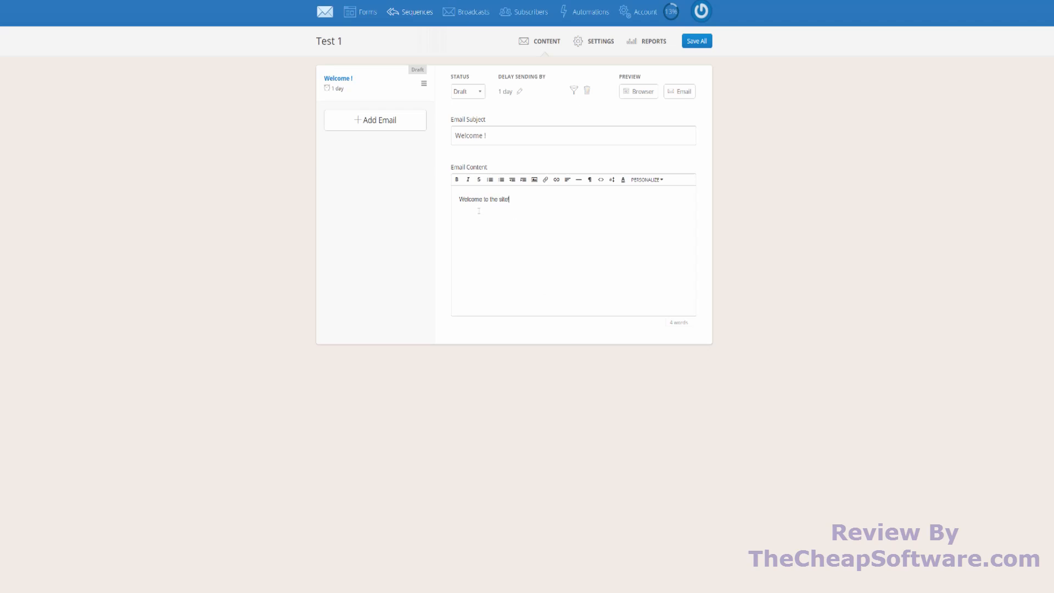
- Look through the welcome email's status and sending delay options, and preview the email in the browser
left_click(475, 91)
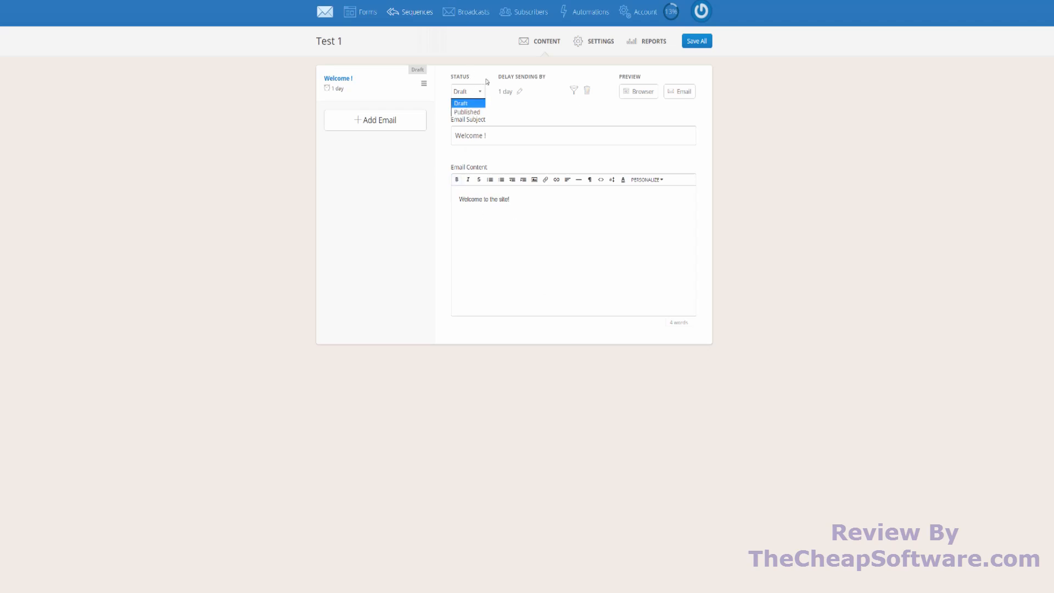
left_click(495, 113)
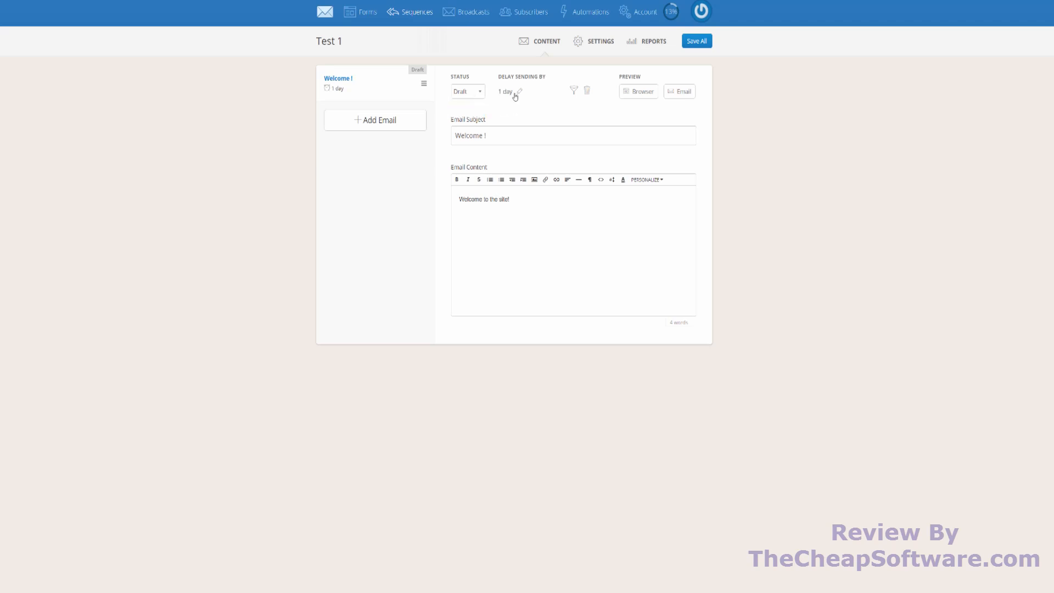
left_click(514, 94)
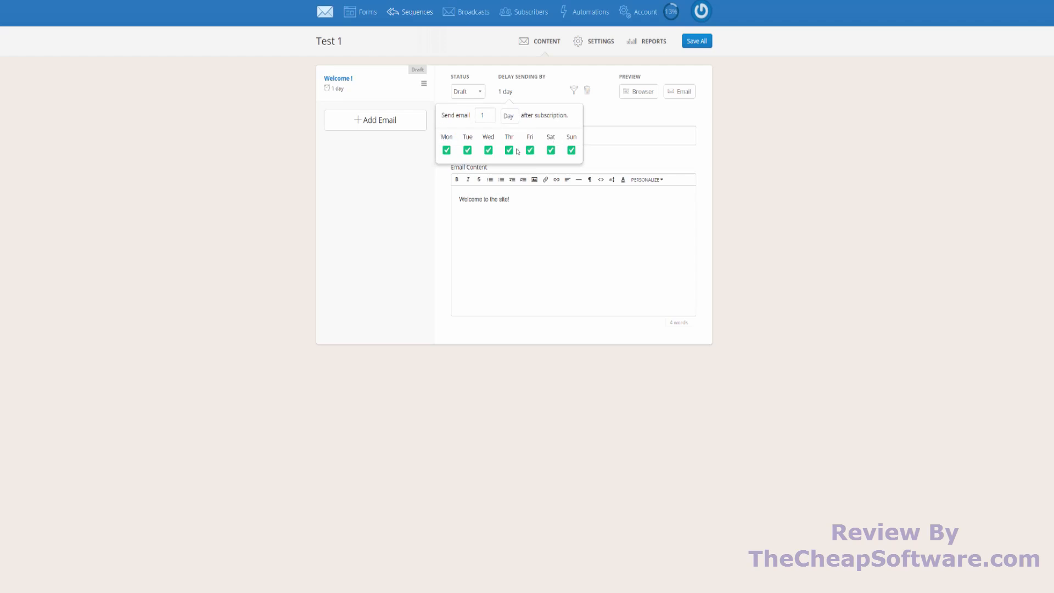
left_click(508, 116)
left_click(612, 113)
left_click(612, 113)
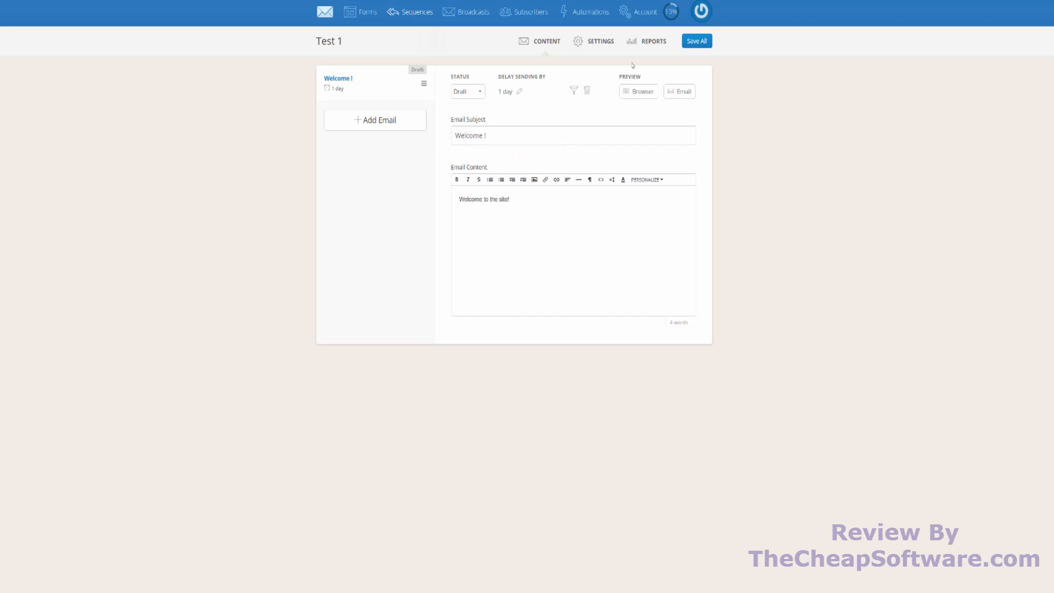
left_click(654, 91)
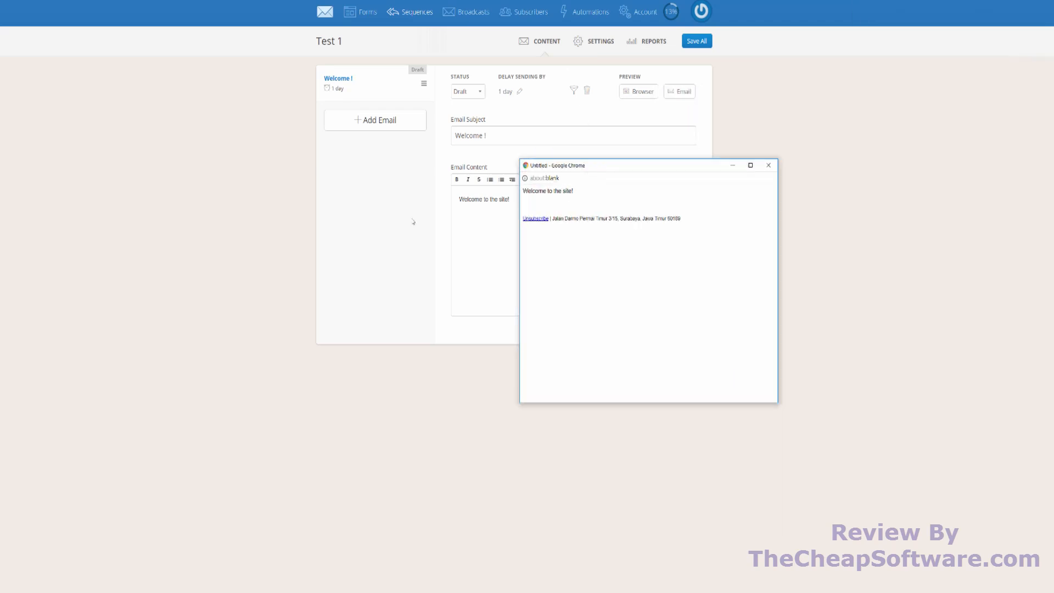
left_click(769, 165)
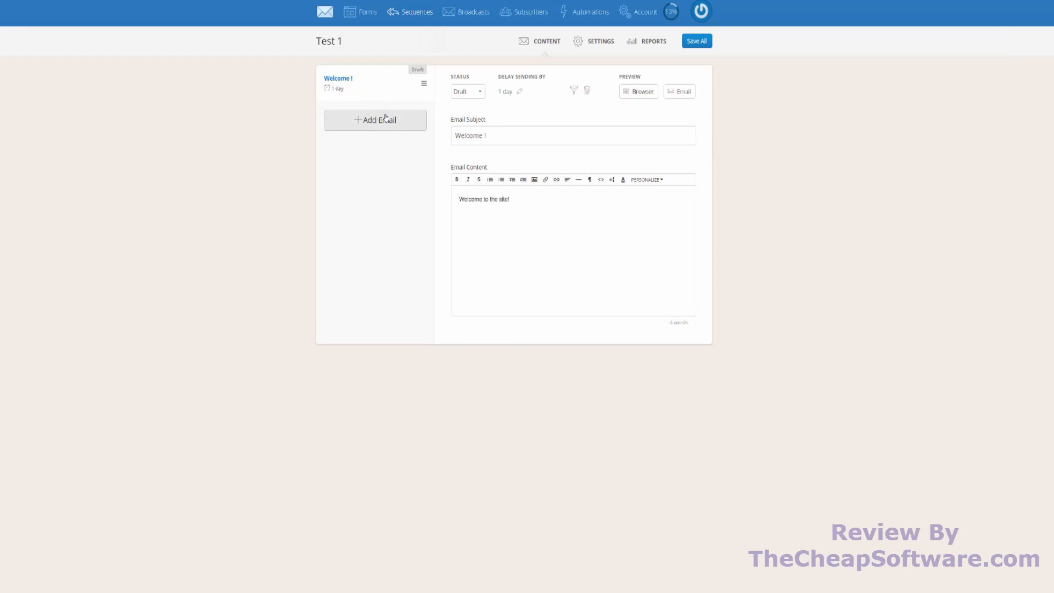
- Add a second email to the sequence with the subject "Top 5 tips to building a PC"
left_click(386, 119)
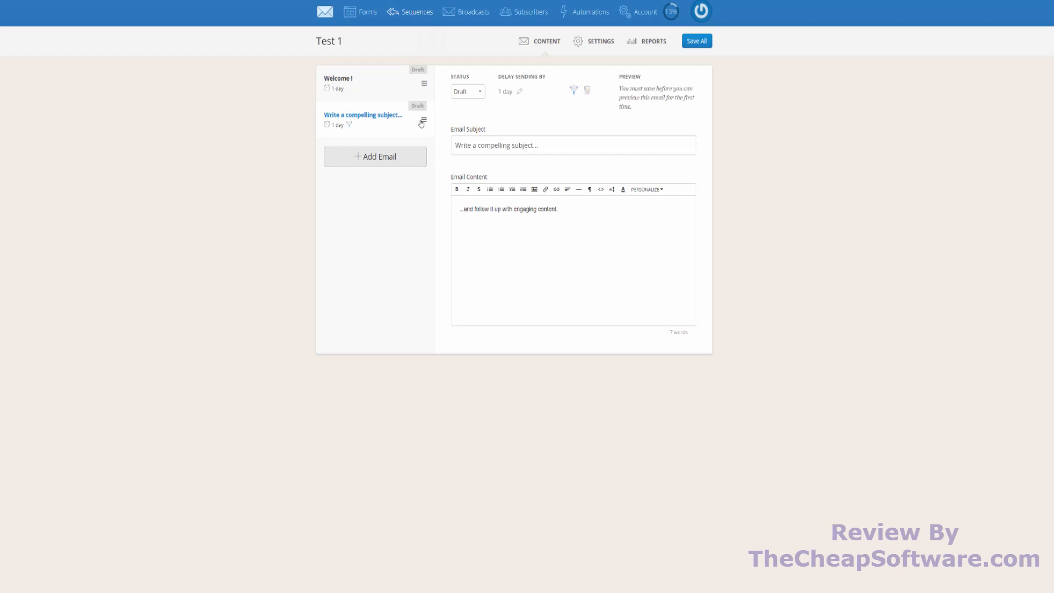
left_click_drag(423, 120, 424, 83)
left_click(534, 150)
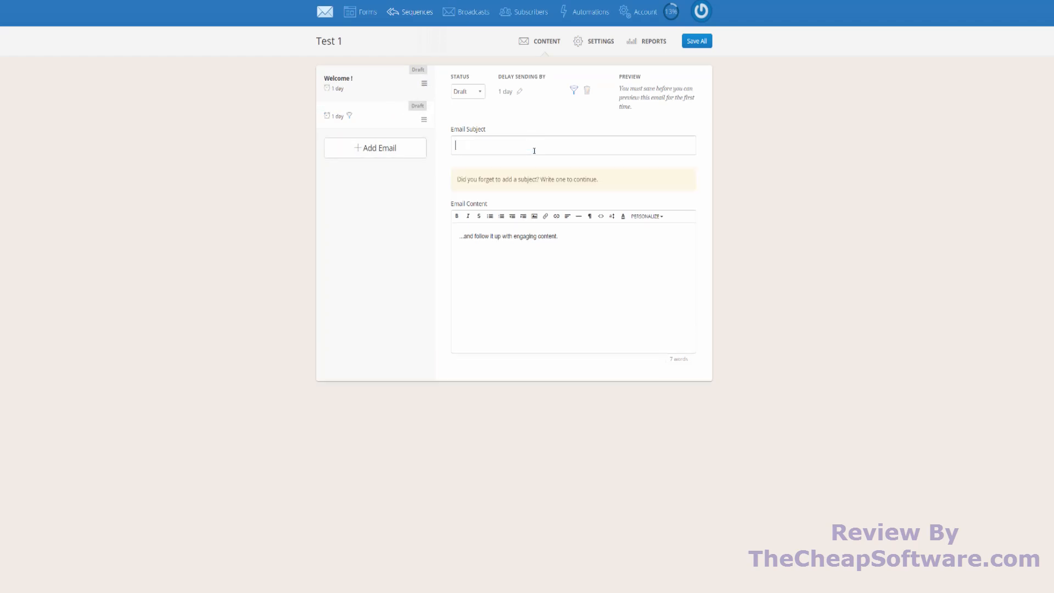
type("Top 5 tips to")
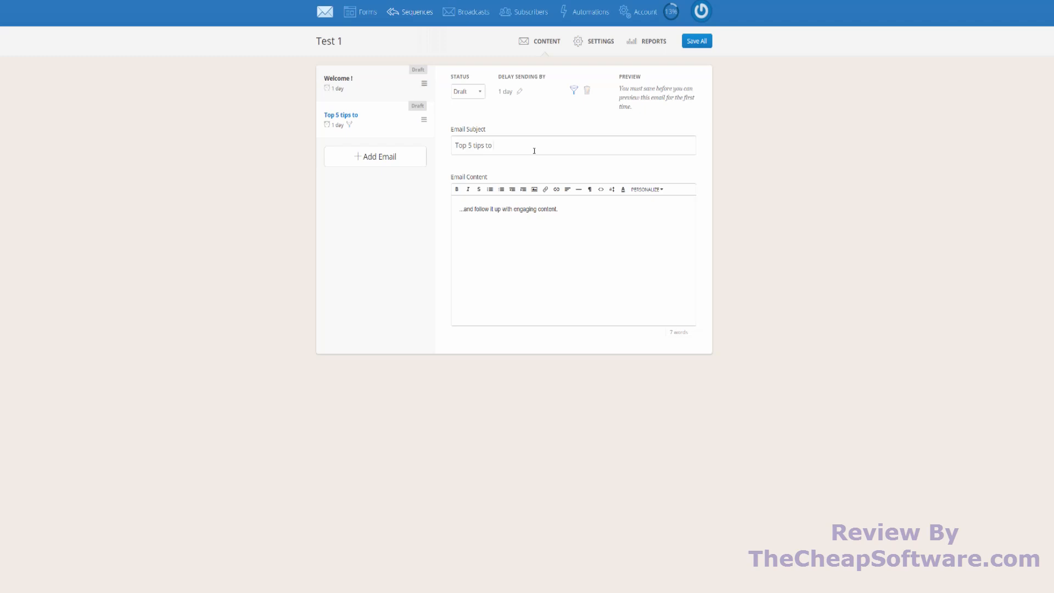
type("building a PC")
triple_click(543, 221)
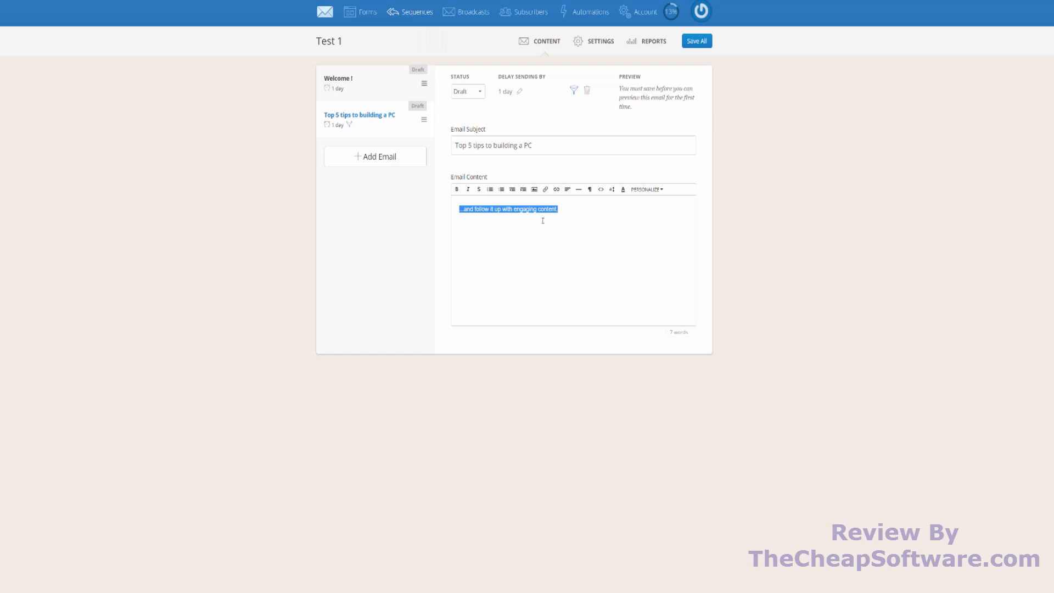
- Add a third email to the sequence with the subject "Why a CPU is important to a custom built PC"
left_click(388, 157)
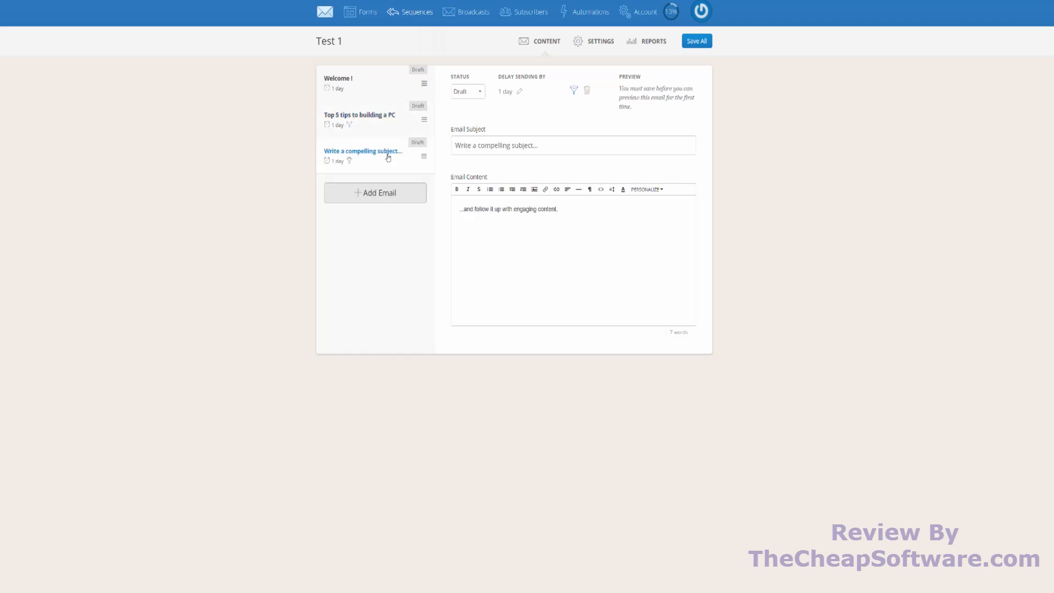
left_click(536, 138)
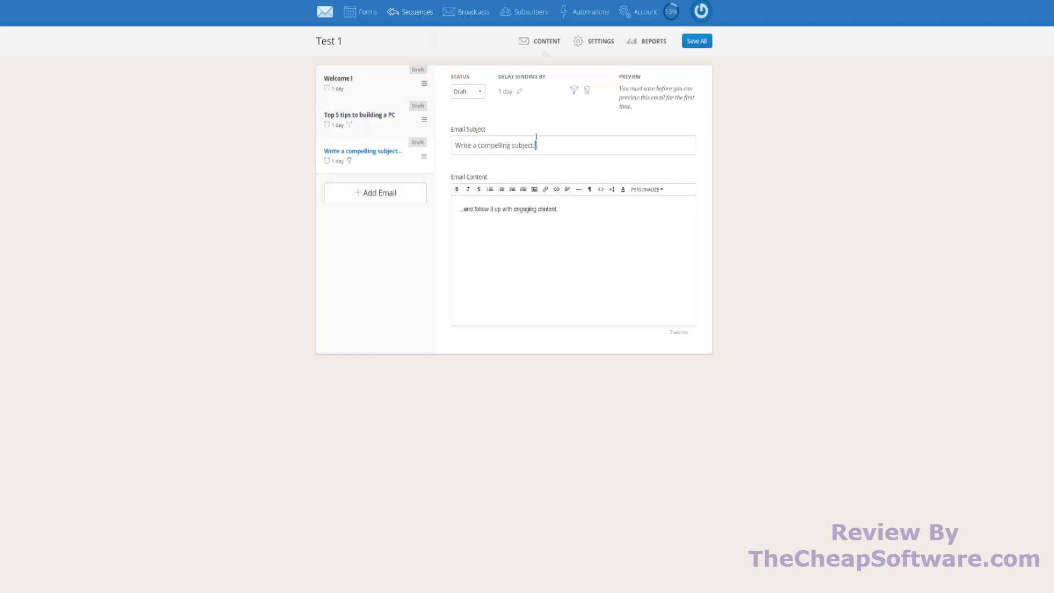
key("ctrl+a")
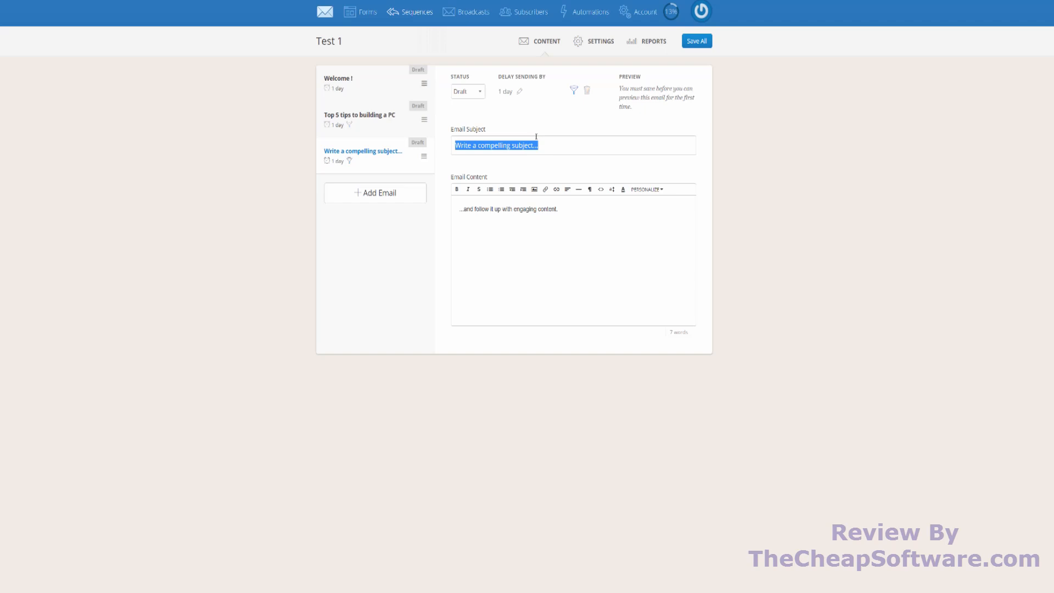
type("Wh")
type("y a C")
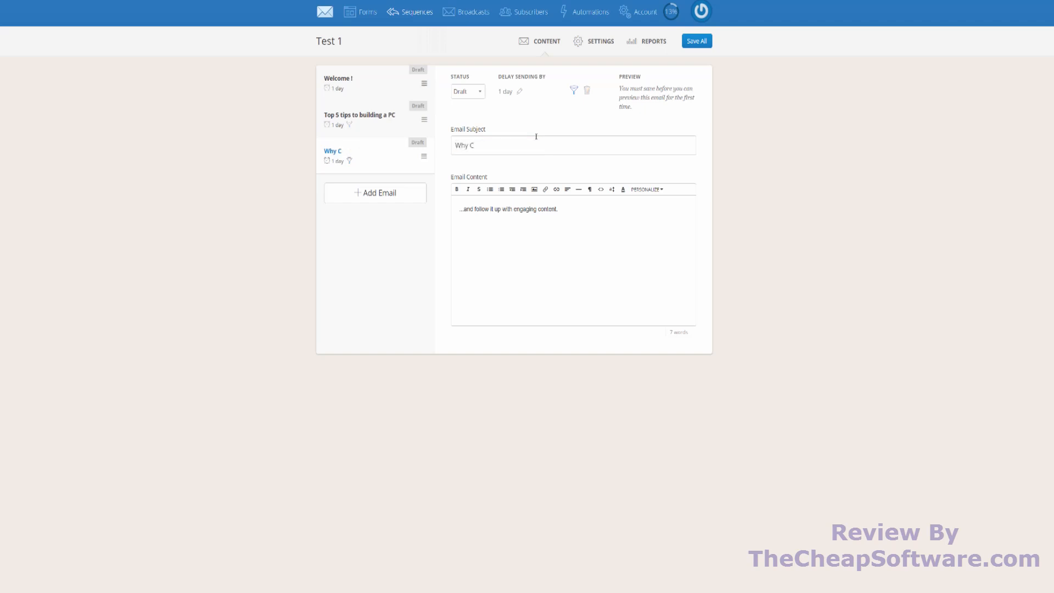
key("BackSpace")
type("a CPU is important to a custom built PC")
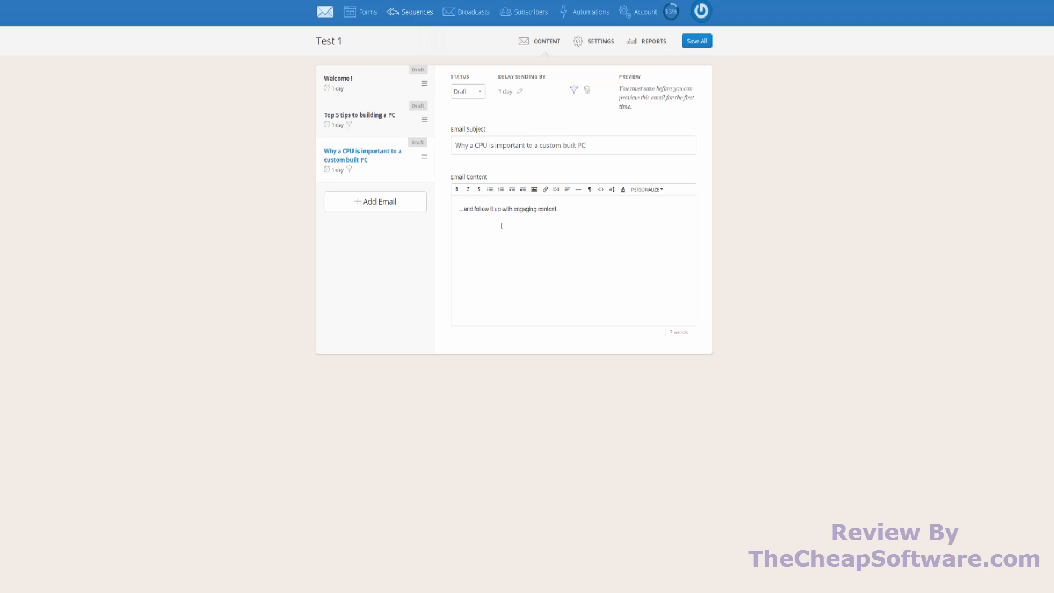
- Leave the email content without saving and view the settings of the Test 1 sequence
left_click(383, 136)
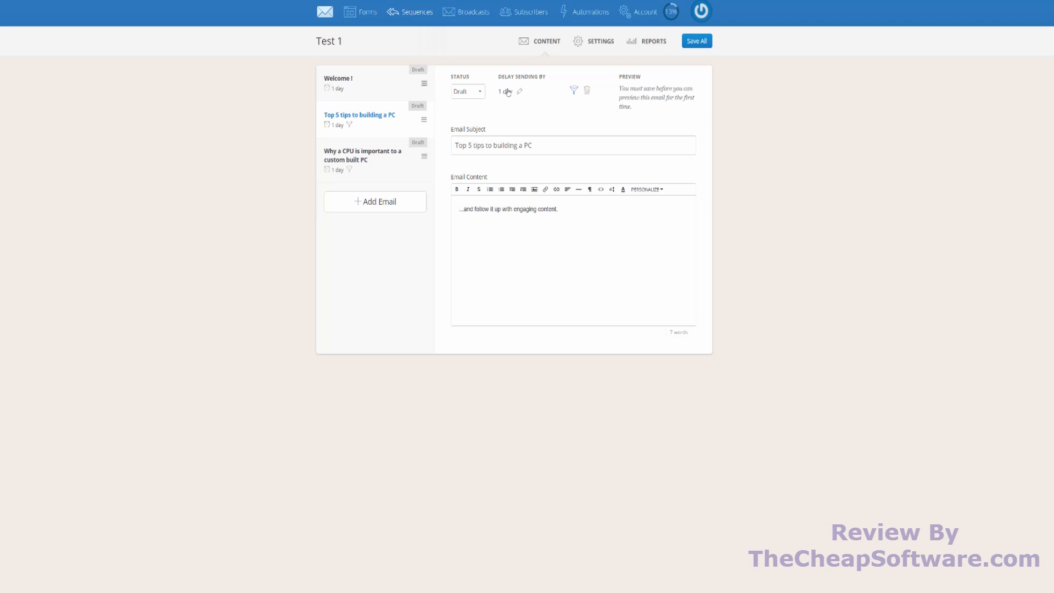
left_click(606, 41)
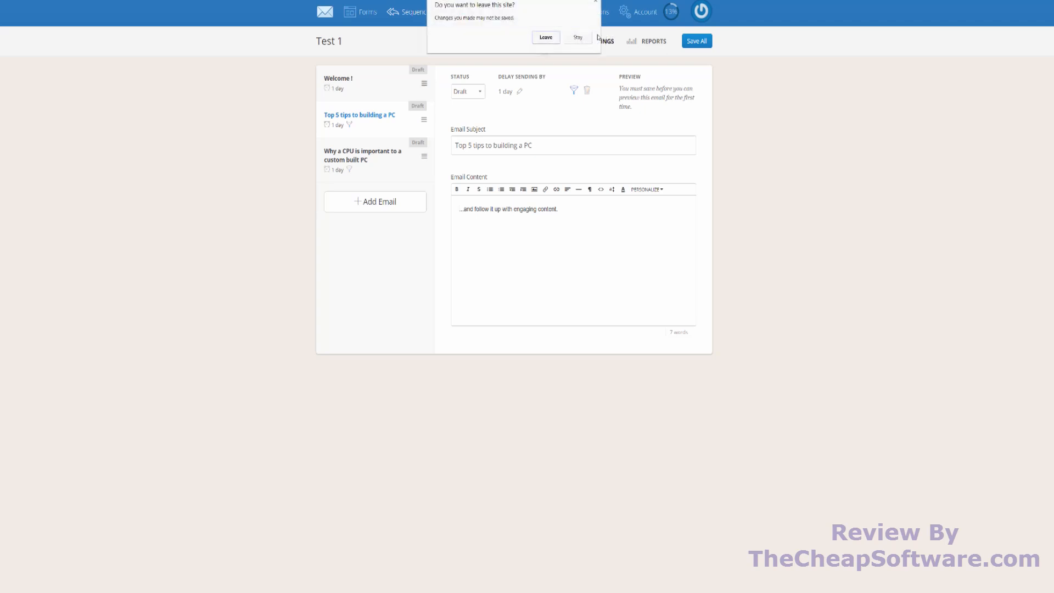
left_click(558, 38)
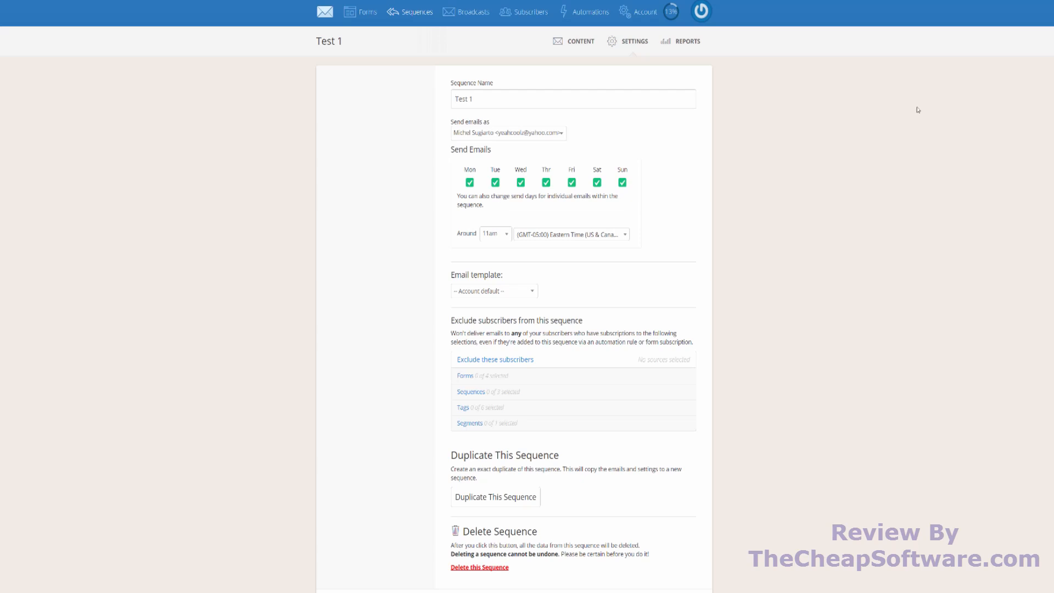
- Try out an exclusion filter on the sequence's email for subscribers with the tag Purchased Private Coaching, and cancel it
left_click(573, 41)
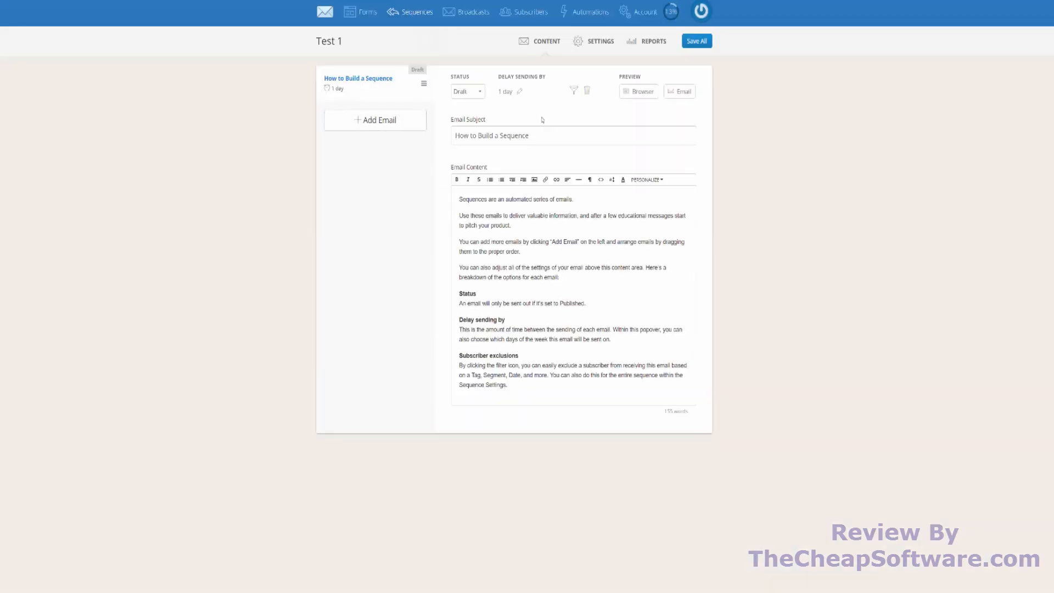
left_click(572, 94)
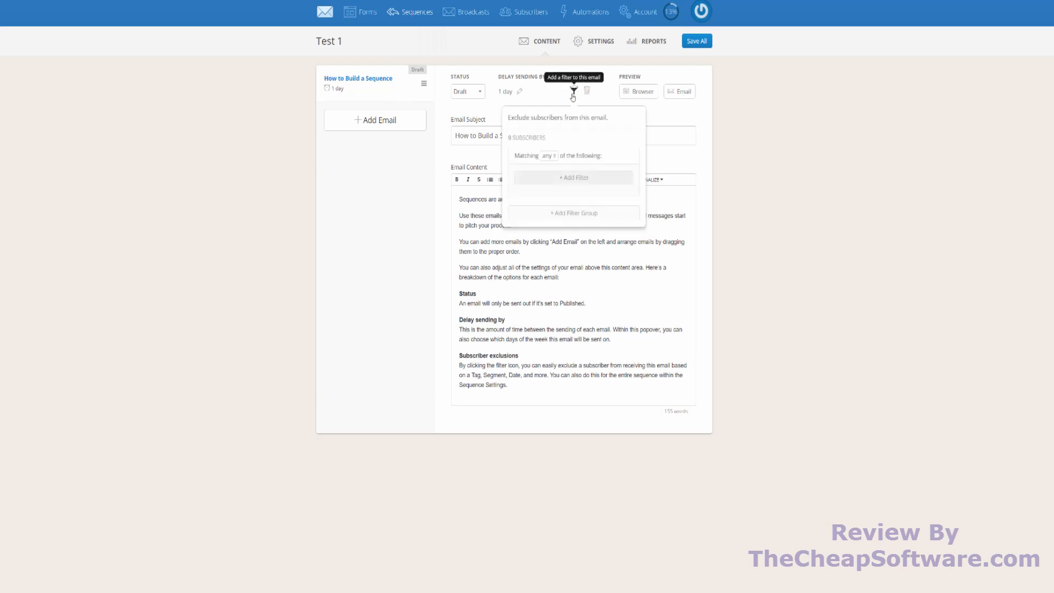
left_click(554, 156)
left_click(591, 177)
left_click(590, 179)
left_click(580, 194)
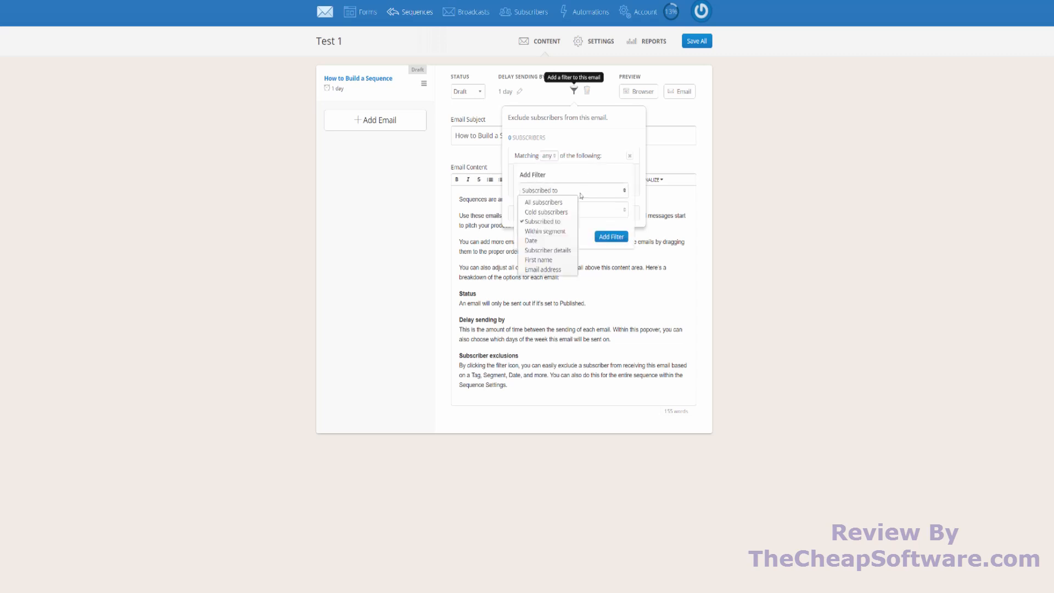
left_click(596, 209)
left_click(599, 213)
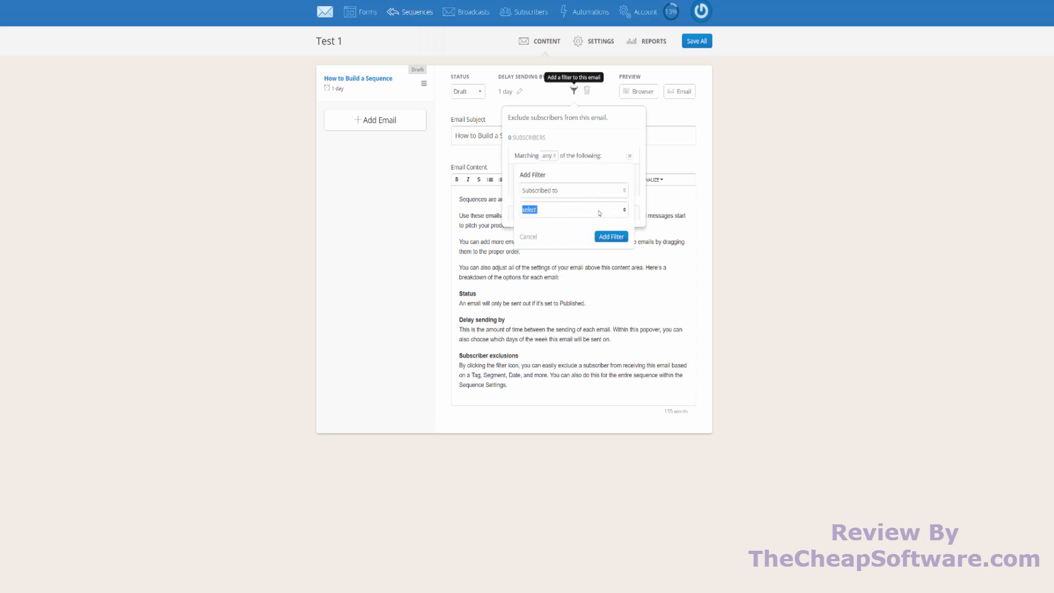
left_click(599, 213)
left_click(552, 231)
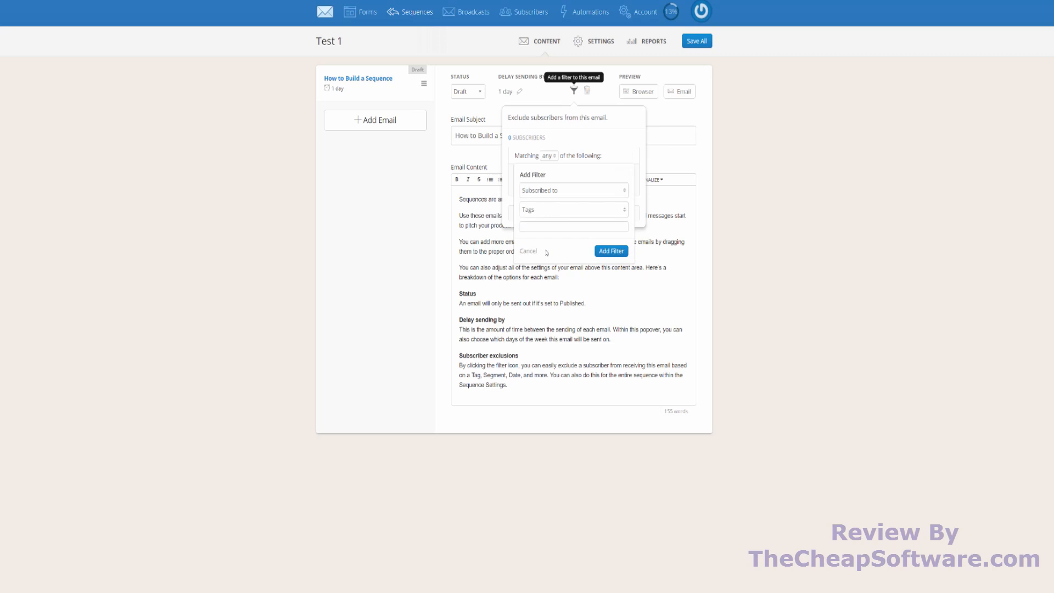
left_click(567, 226)
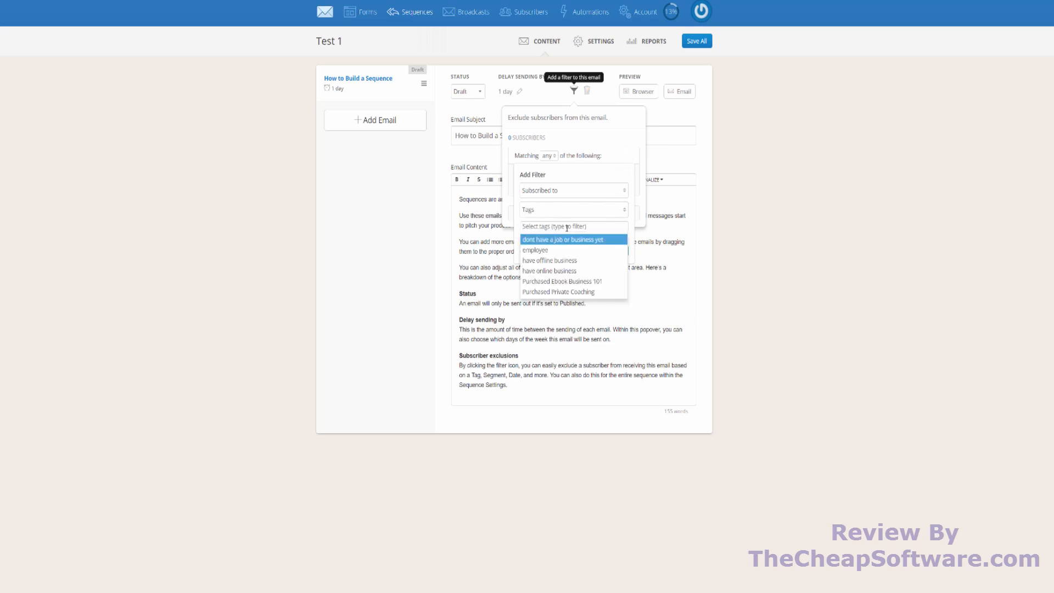
left_click(582, 293)
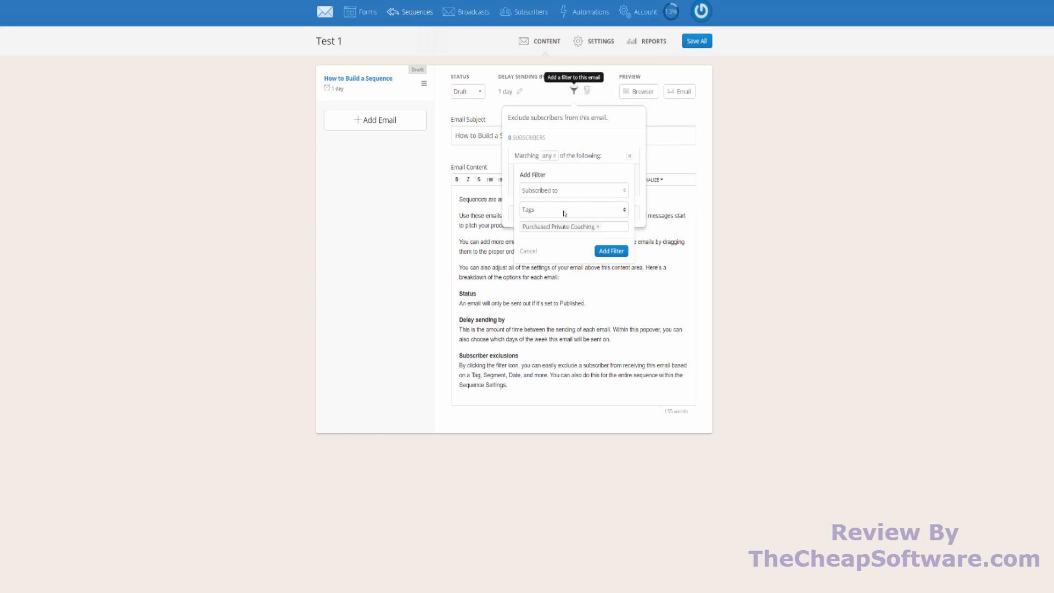
left_click(528, 251)
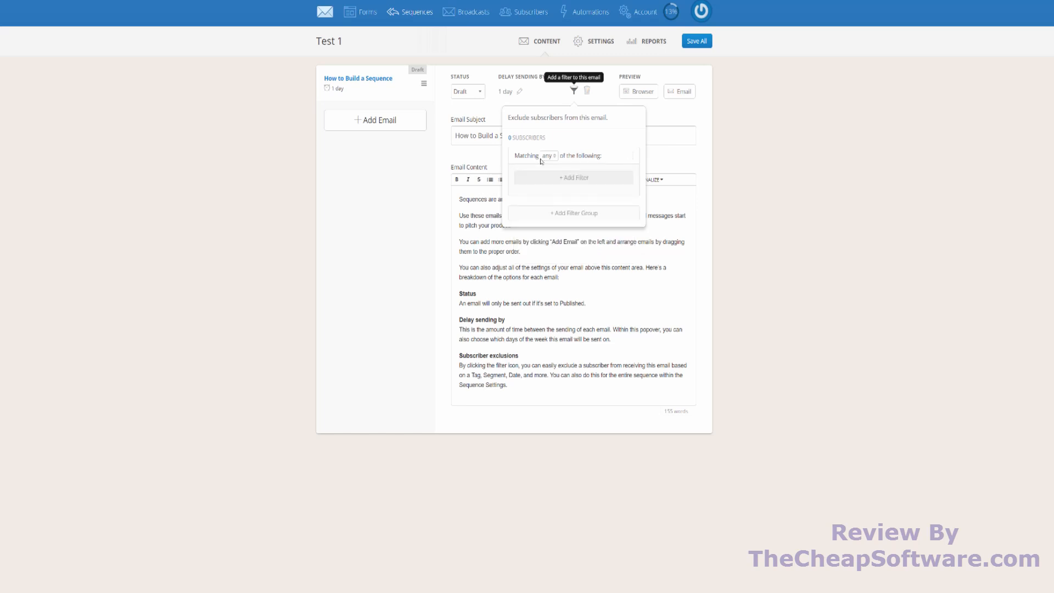
left_click(746, 176)
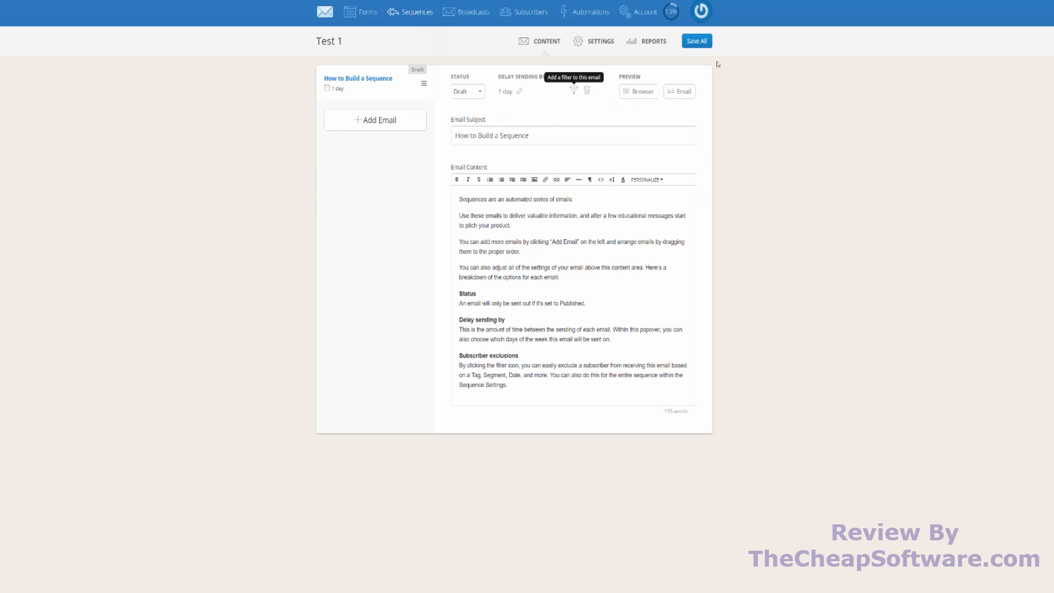
- Open the sequence's reports without saving, and view the status options available for the subscriber list
left_click(646, 44)
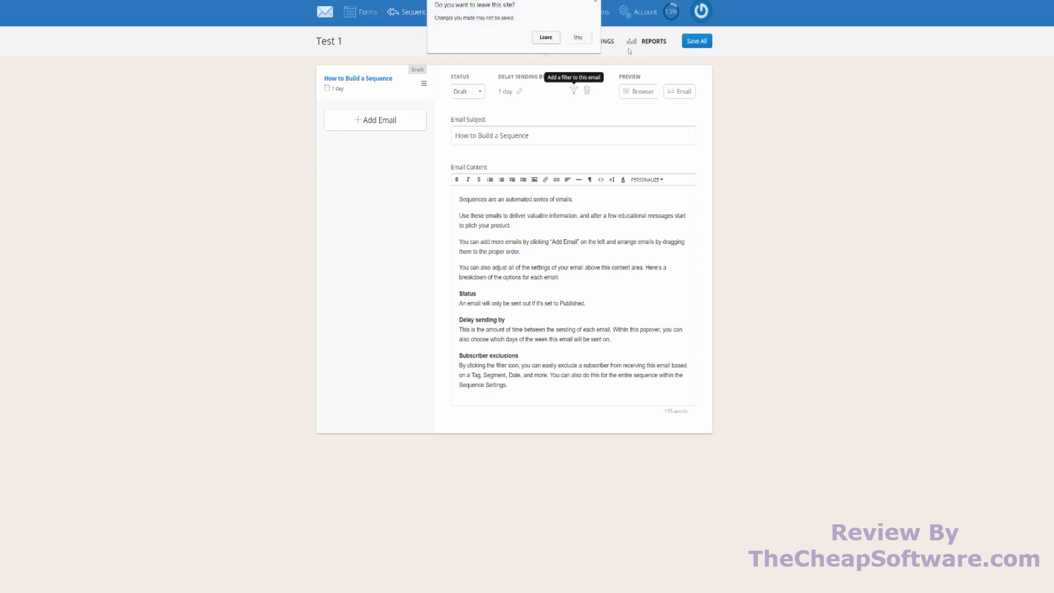
left_click(545, 36)
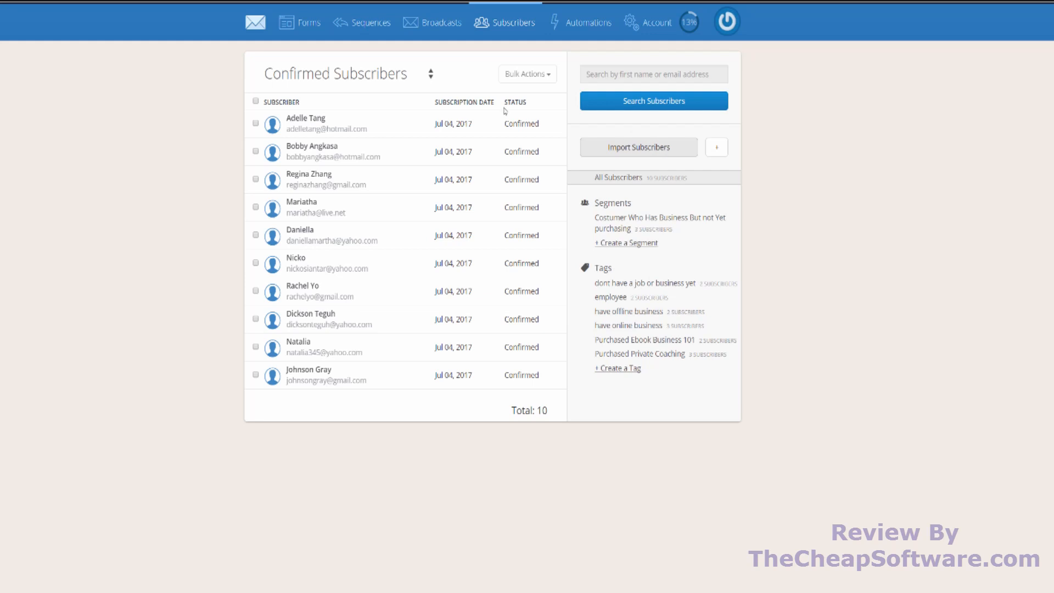
left_click(416, 78)
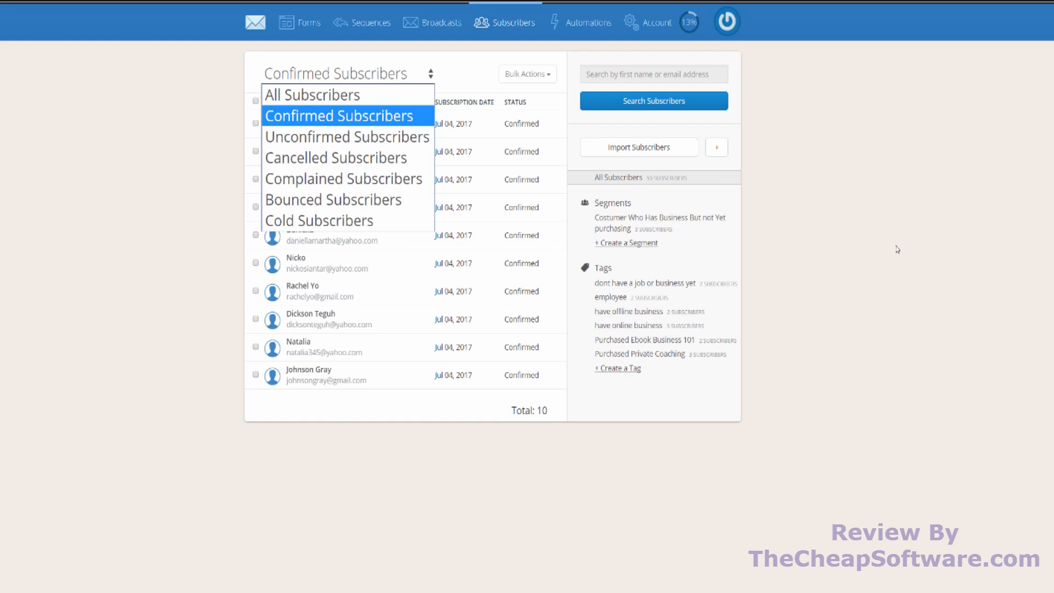
- Start adding a new subscriber and enter the subscriber's first name and email address
left_click(888, 230)
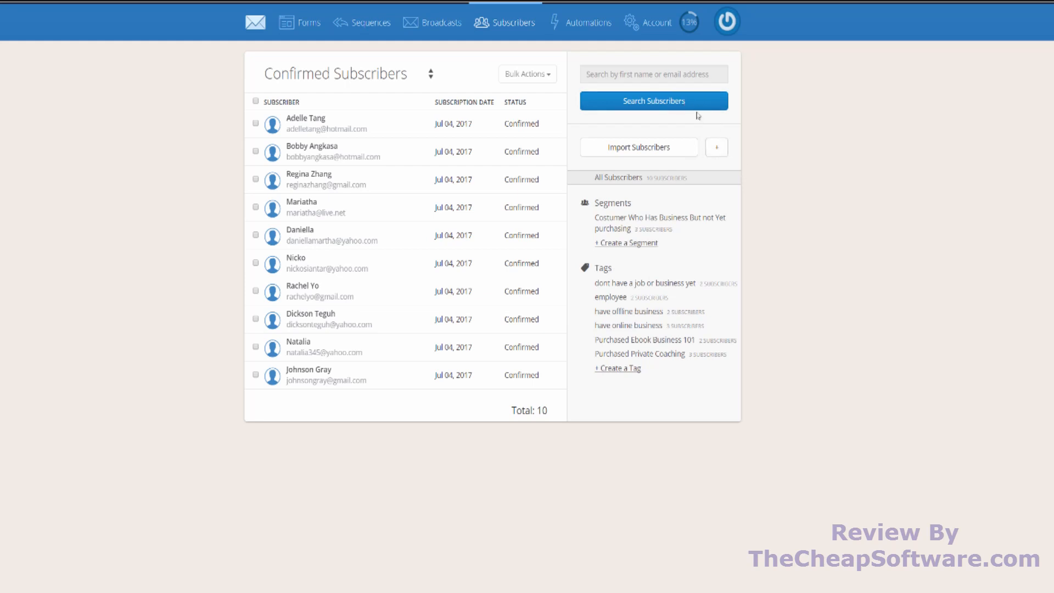
left_click(719, 151)
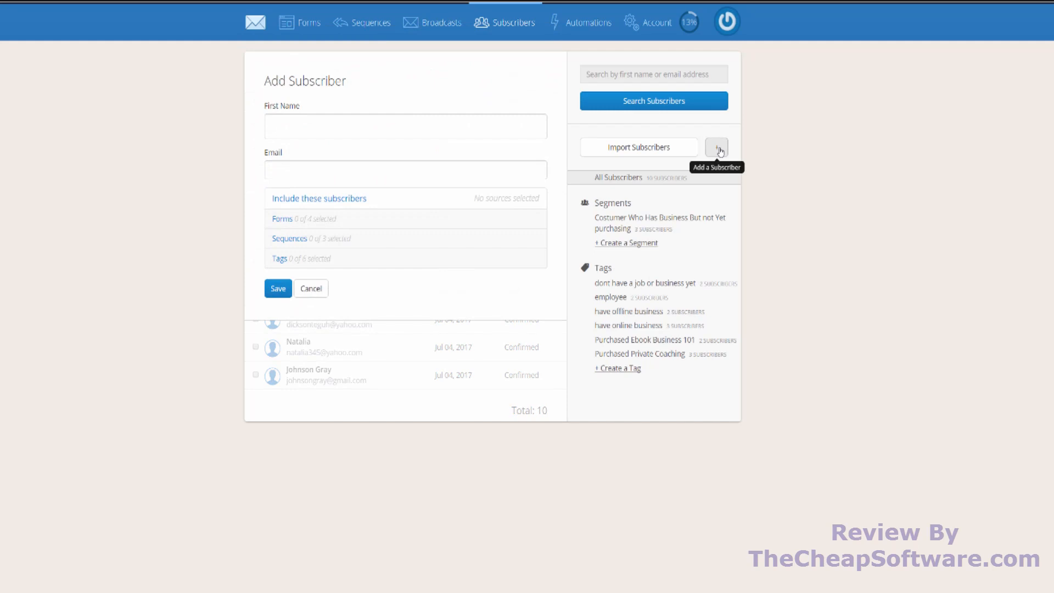
left_click(353, 127)
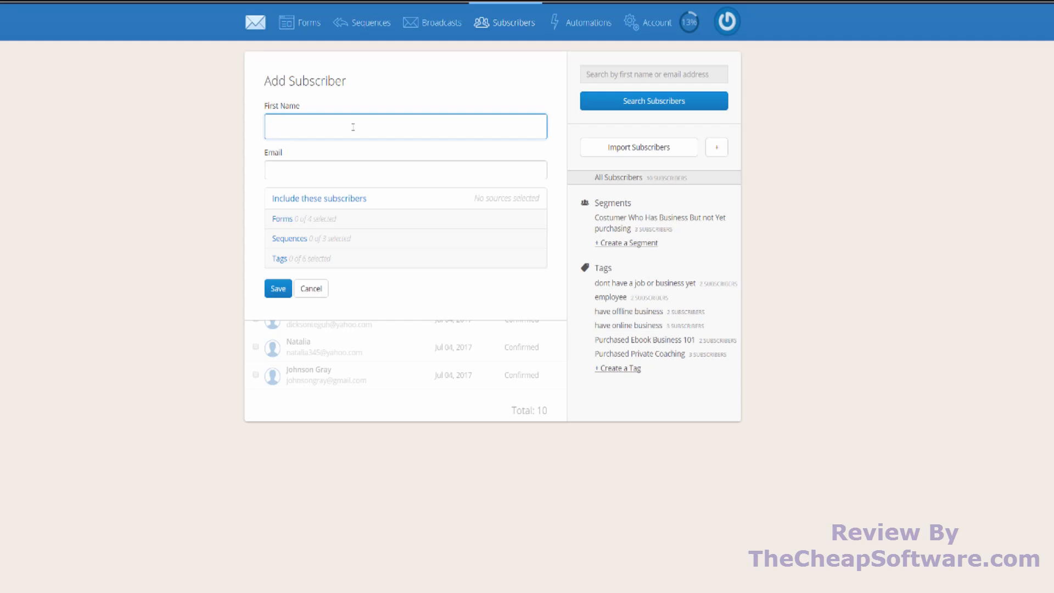
type("Maria")
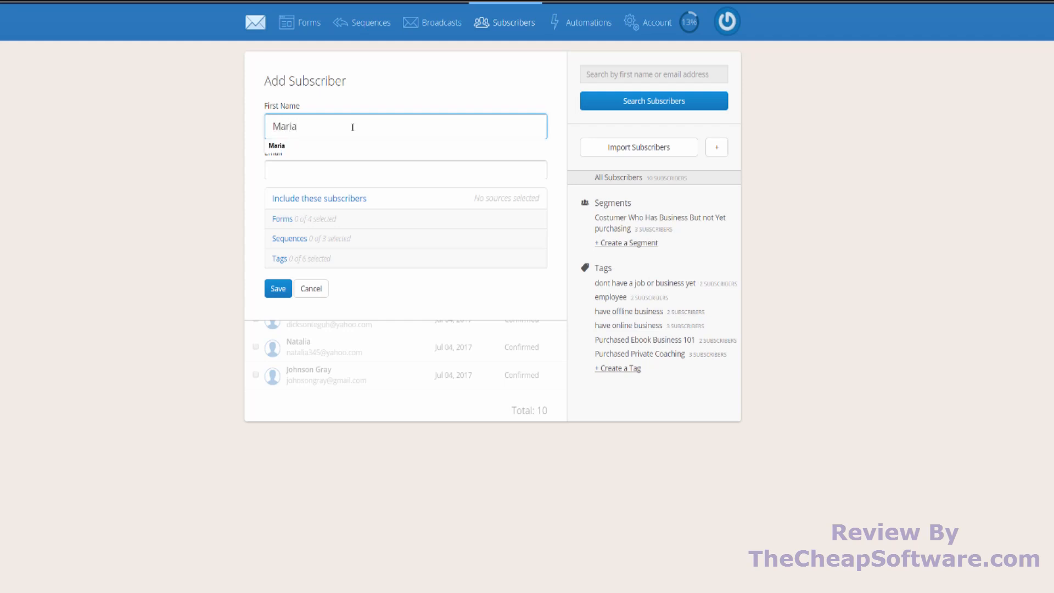
left_click(328, 165)
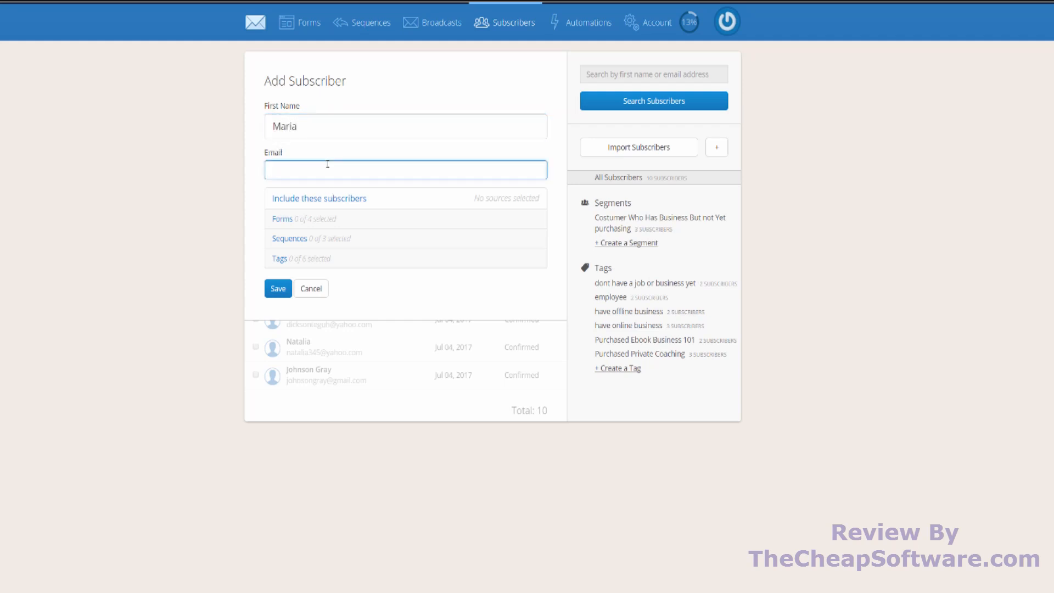
- Assign the employee tag to the new subscriber and save the record
left_click(321, 258)
left_click(332, 224)
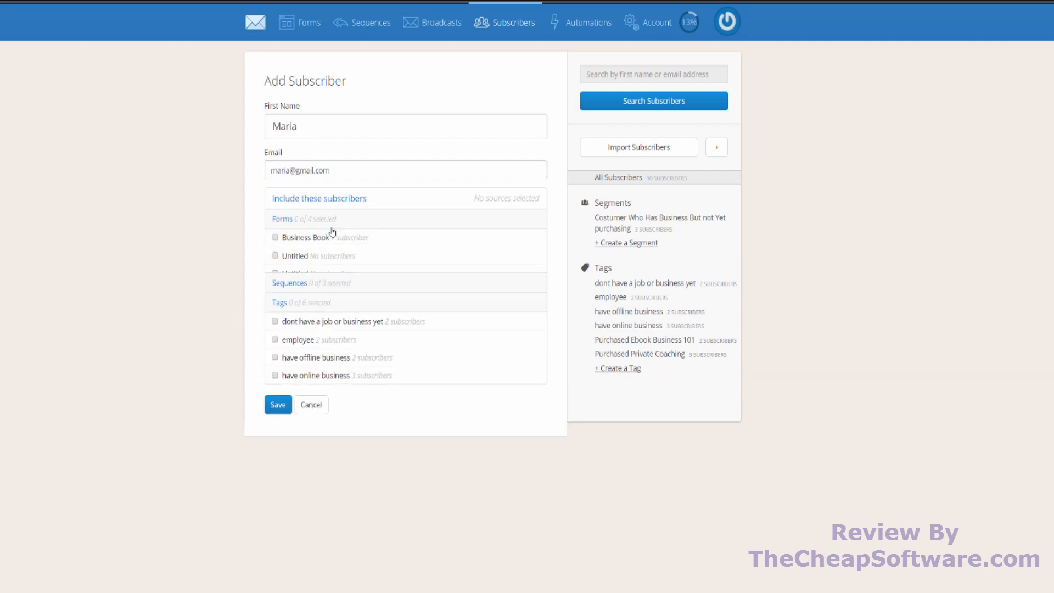
left_click(334, 224)
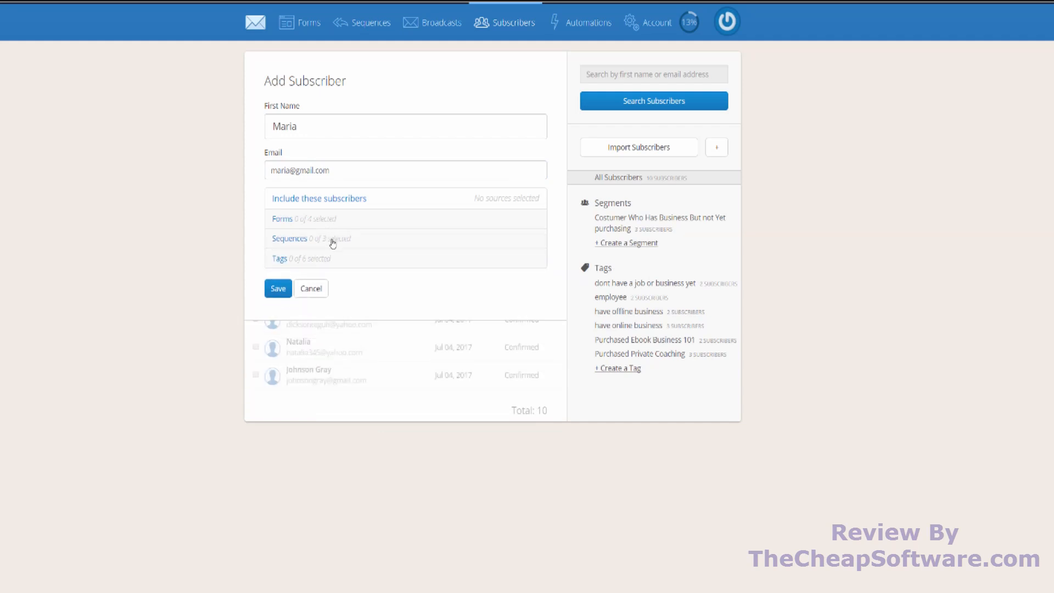
left_click(325, 259)
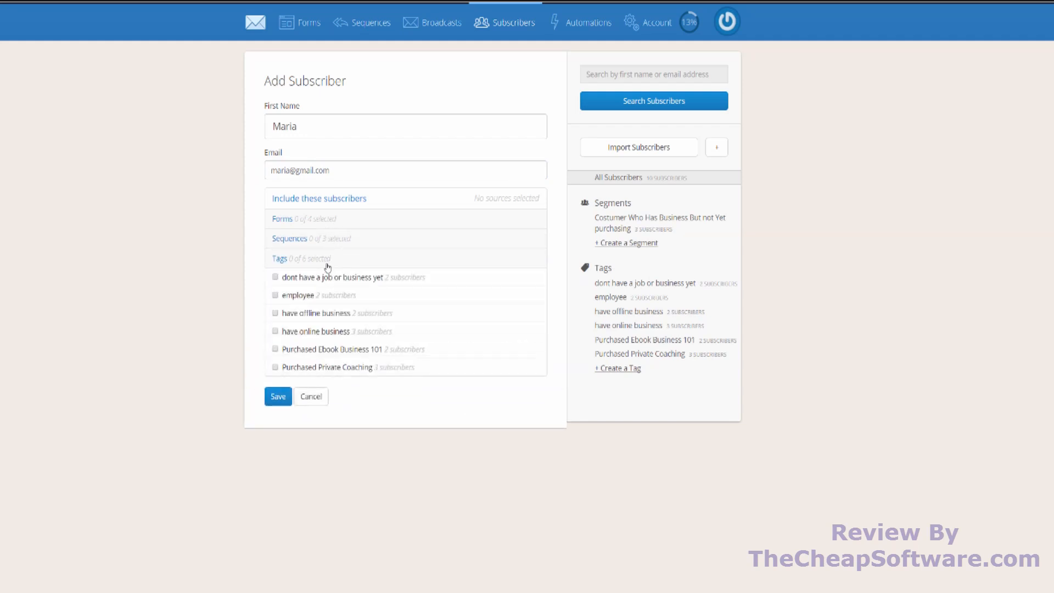
left_click(274, 296)
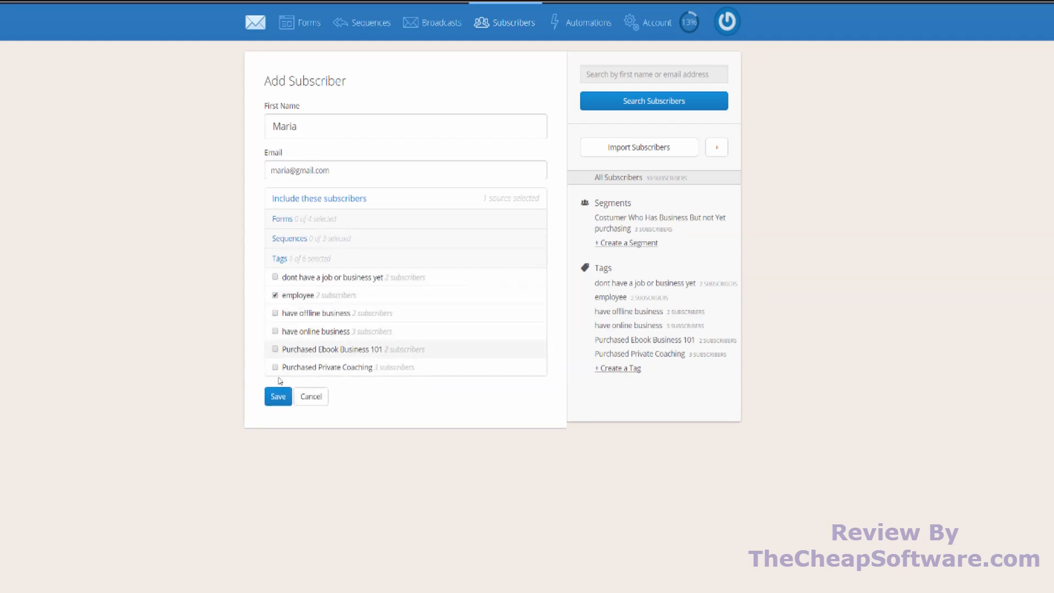
left_click(277, 395)
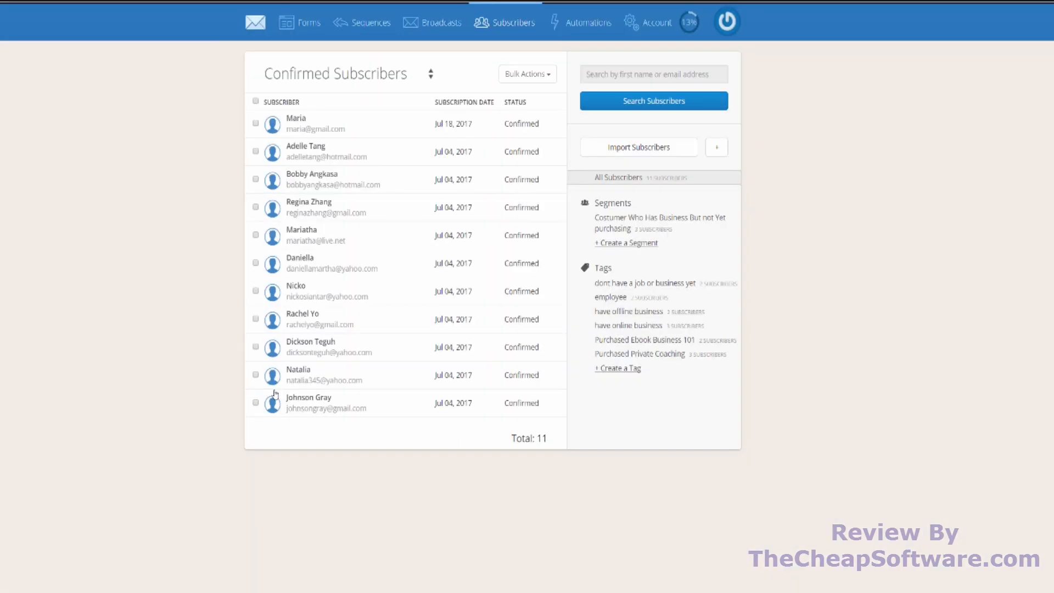
- Start another subscriber entry using the same first name and email address as the subscriber just added
left_click(709, 147)
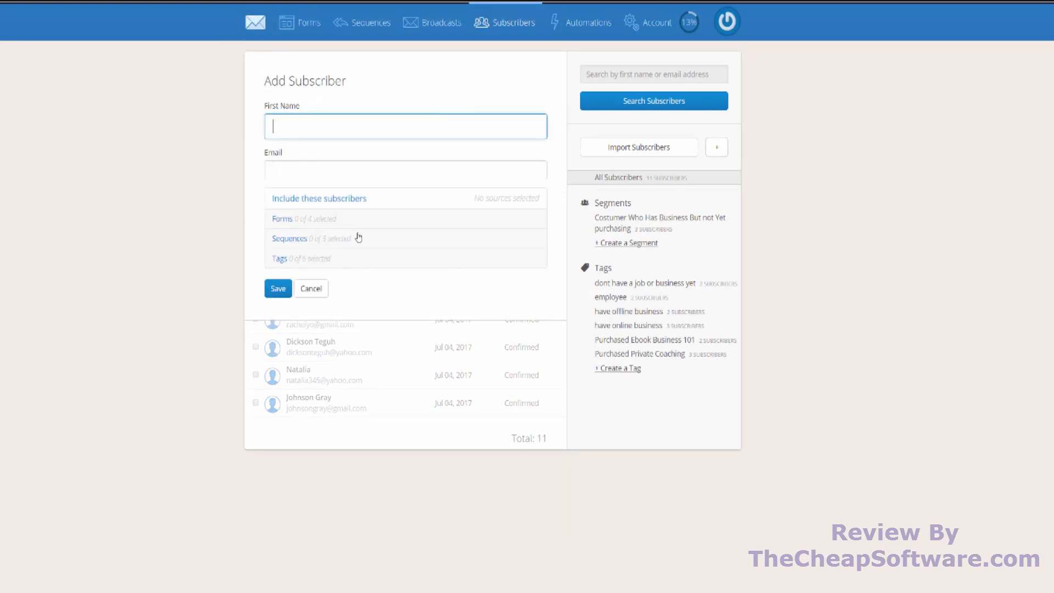
type("Maria")
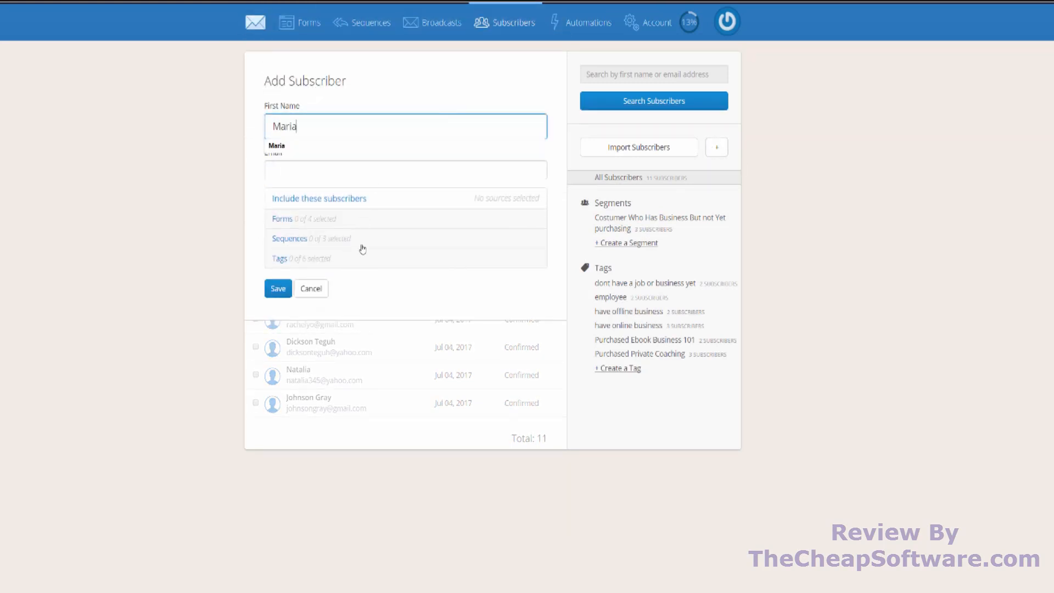
key("Tab")
type("Maria")
key("Down")
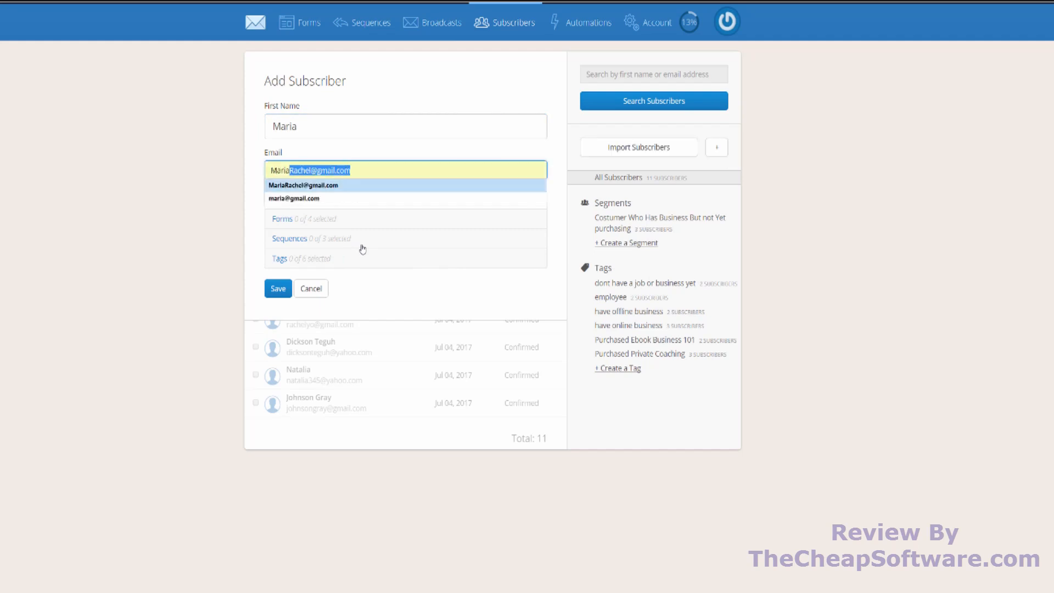
key("Down")
key("Return")
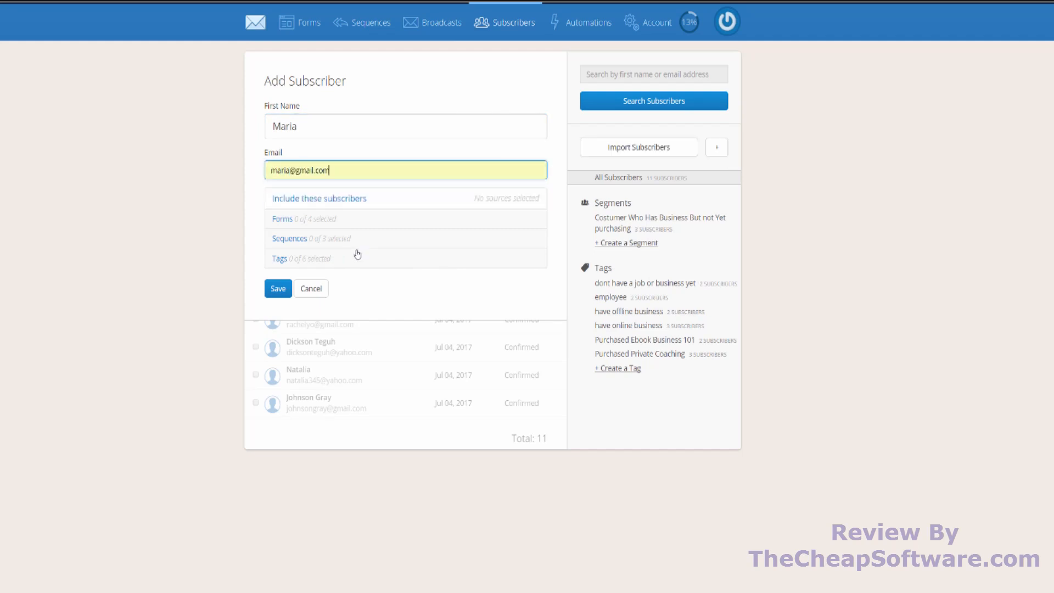
- Save the repeated subscriber entry with the have online business tag, and view that subscriber's profile
left_click(354, 258)
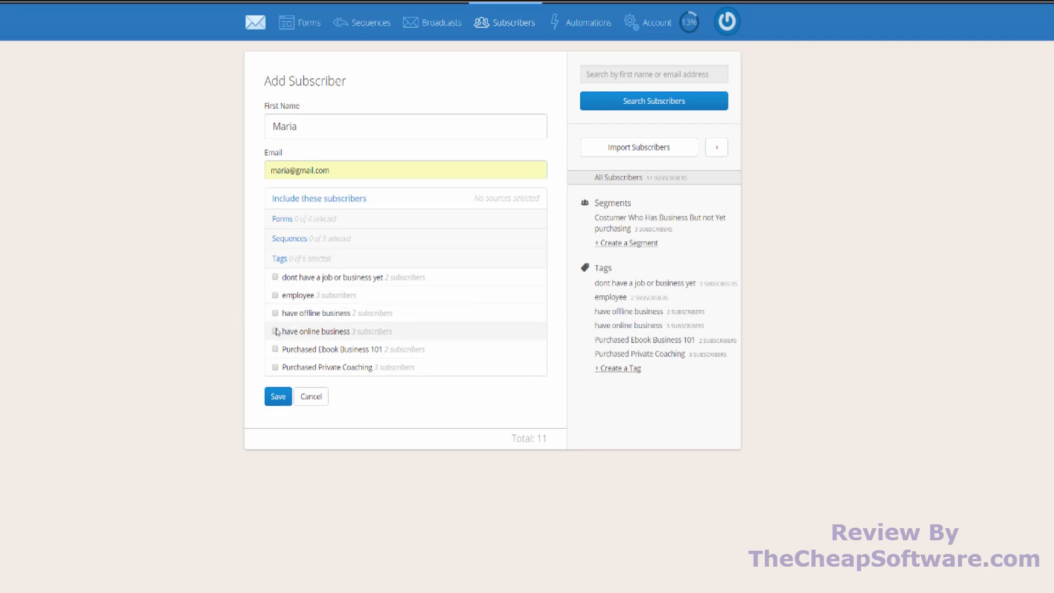
left_click(274, 331)
left_click(278, 396)
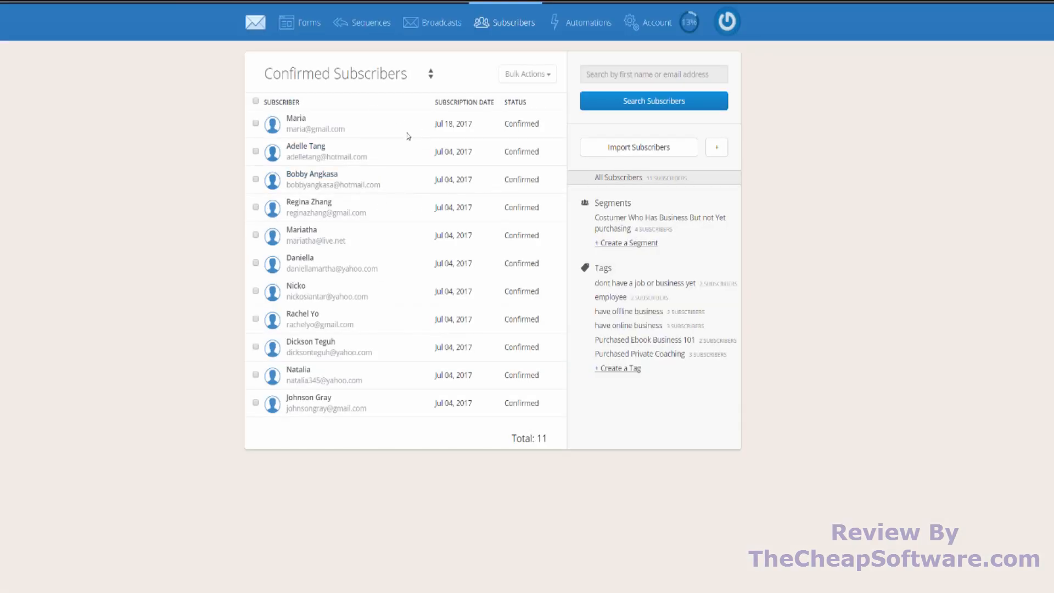
left_click(296, 118)
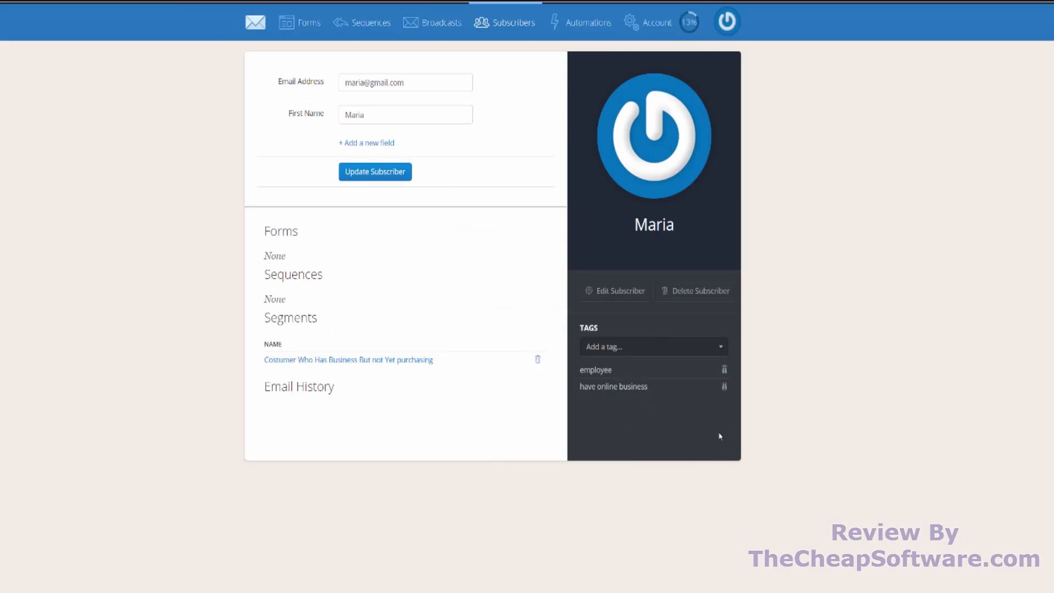
- Return to the subscriber list and create a tag named "Signed Up to our PC Support Newsletter"
left_click(503, 35)
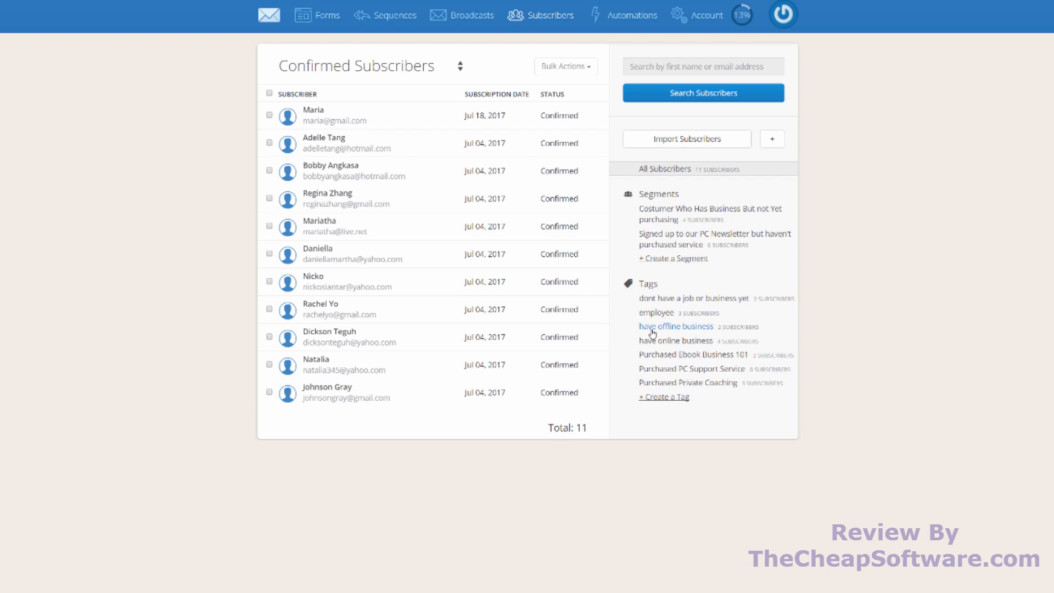
left_click(662, 399)
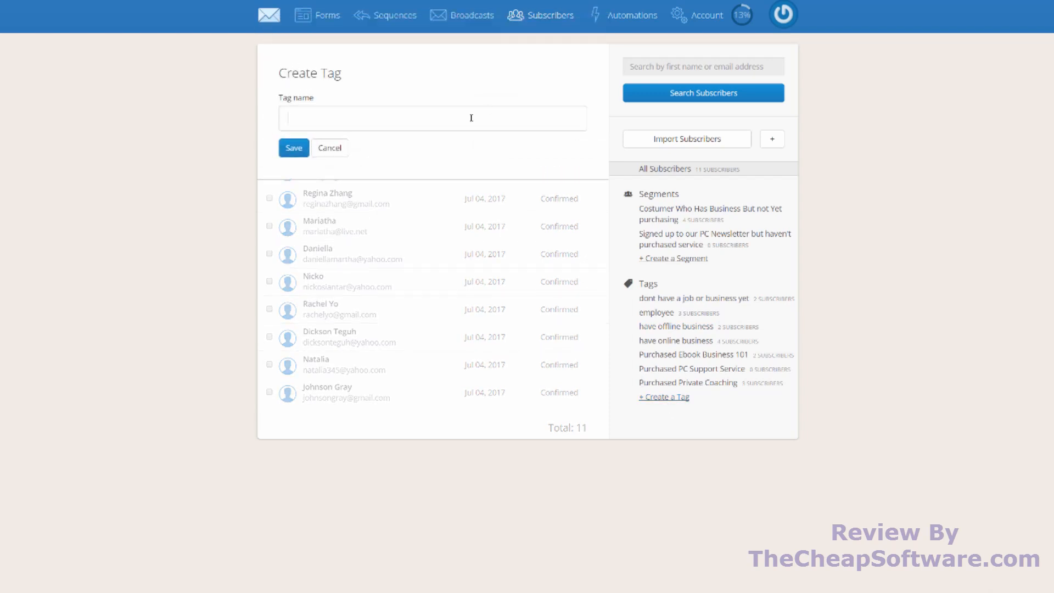
type("Signed Up to our PC Support Newsletter")
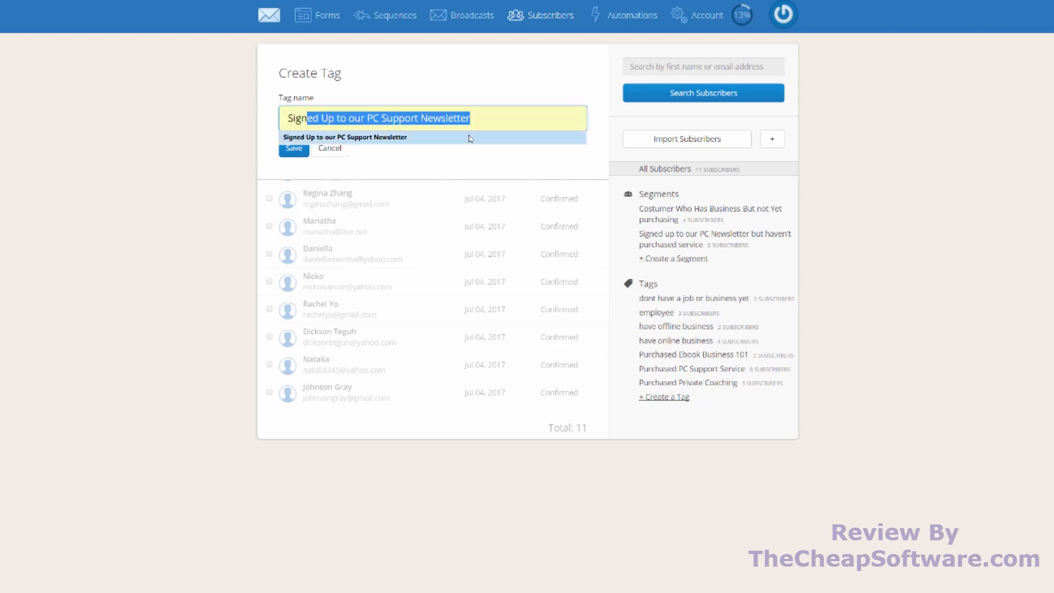
left_click(470, 139)
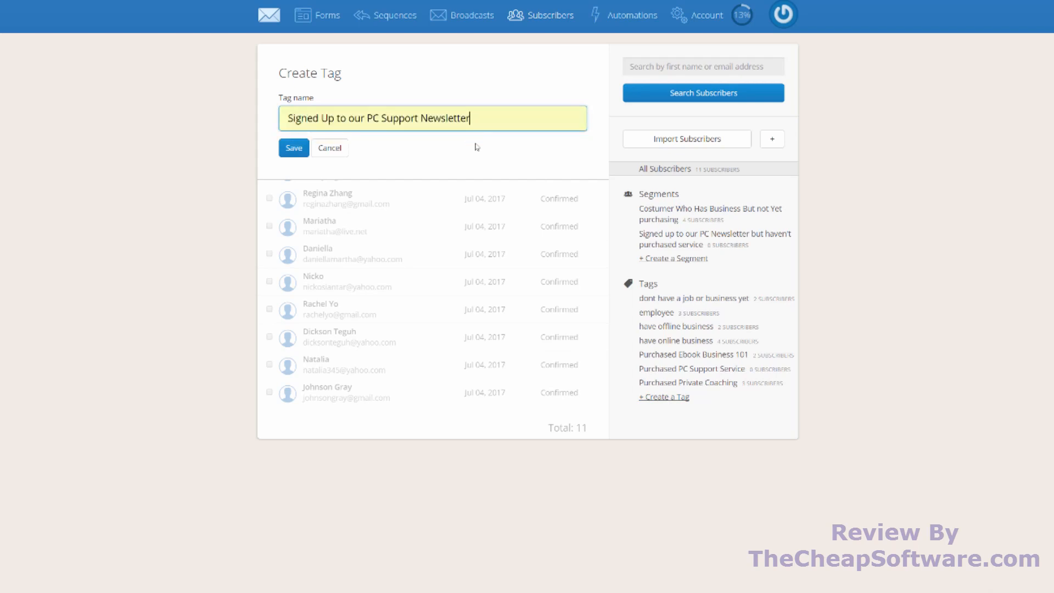
left_click(285, 155)
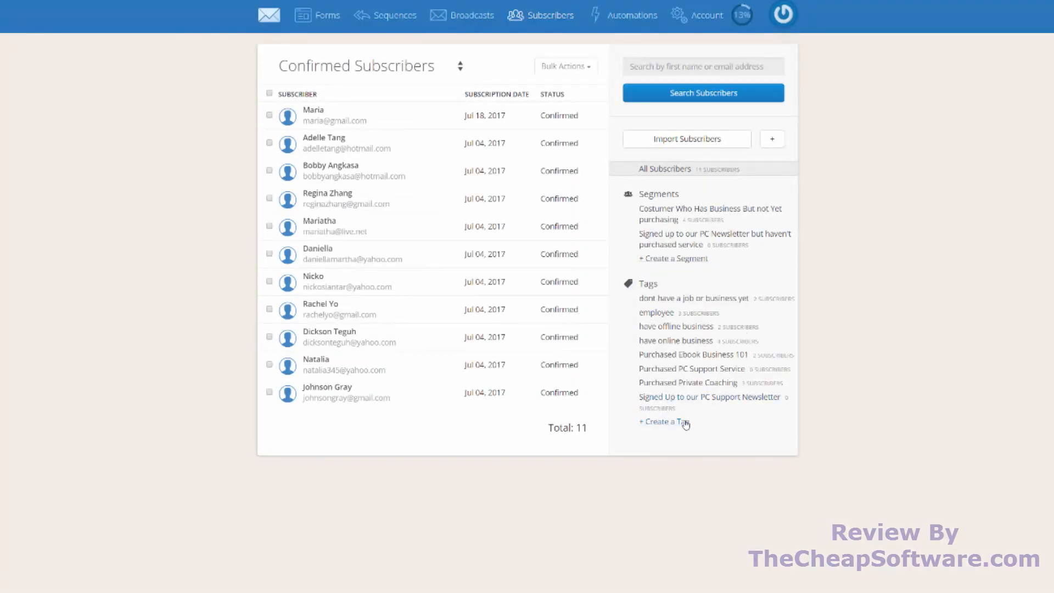
- Create another tag named "Have not purchased PC Support Service"
left_click(686, 421)
left_click(406, 127)
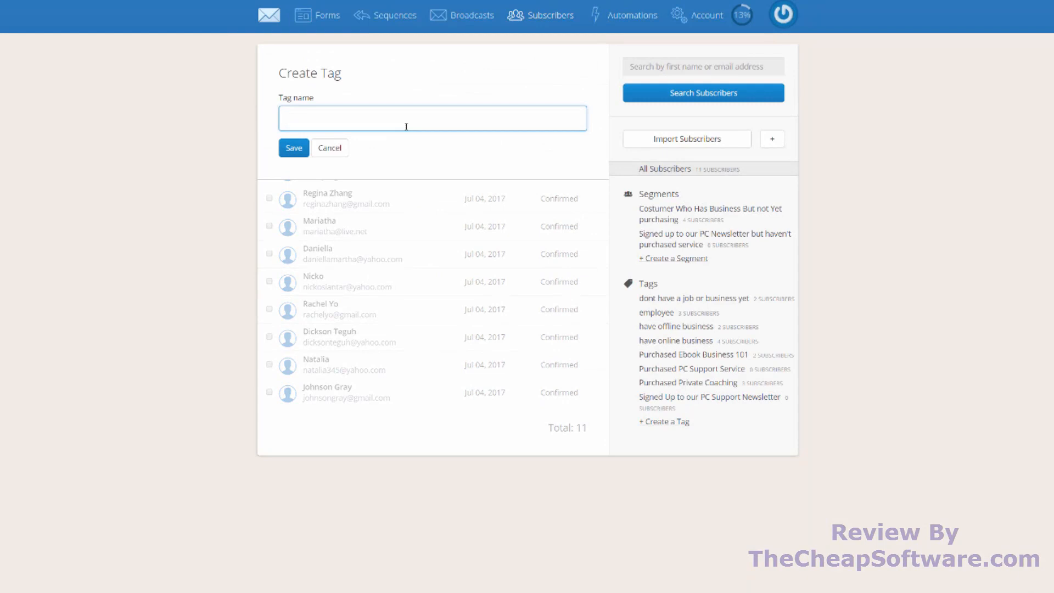
type("Not")
key("ctrl+a")
type("Have not purchased PC Supp")
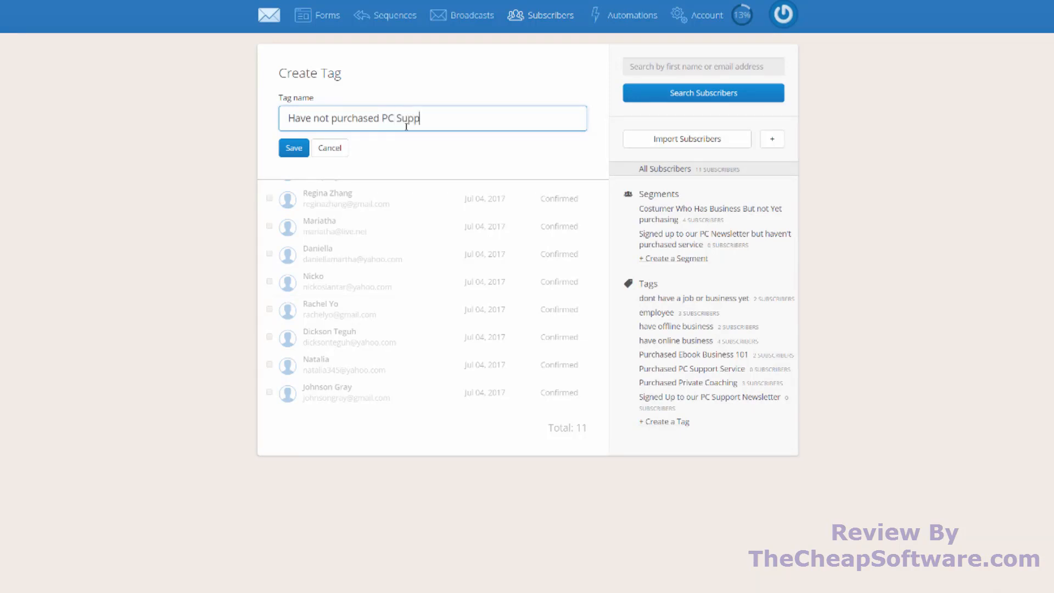
type("ort Service")
left_click(304, 150)
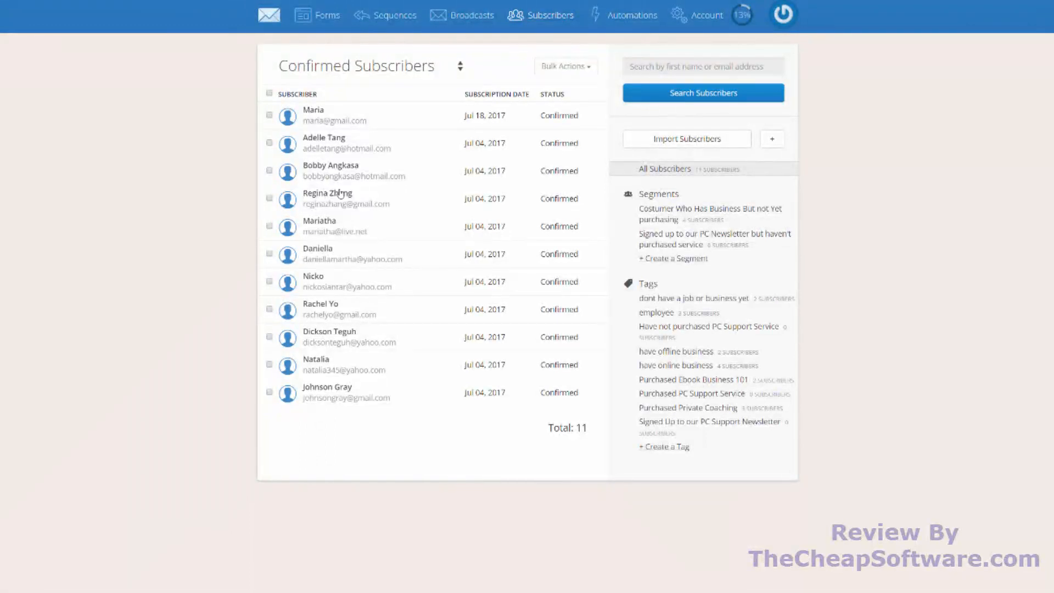
- Start a new segment named "People who Subscribed to our PC Newsletter but didn't purchase service"
left_click(686, 259)
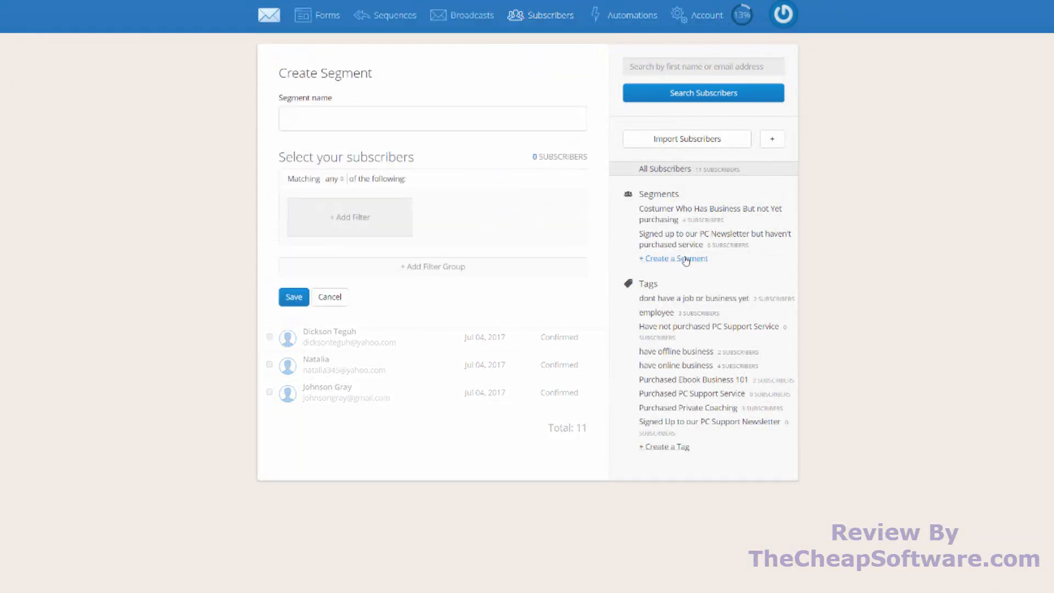
left_click(372, 120)
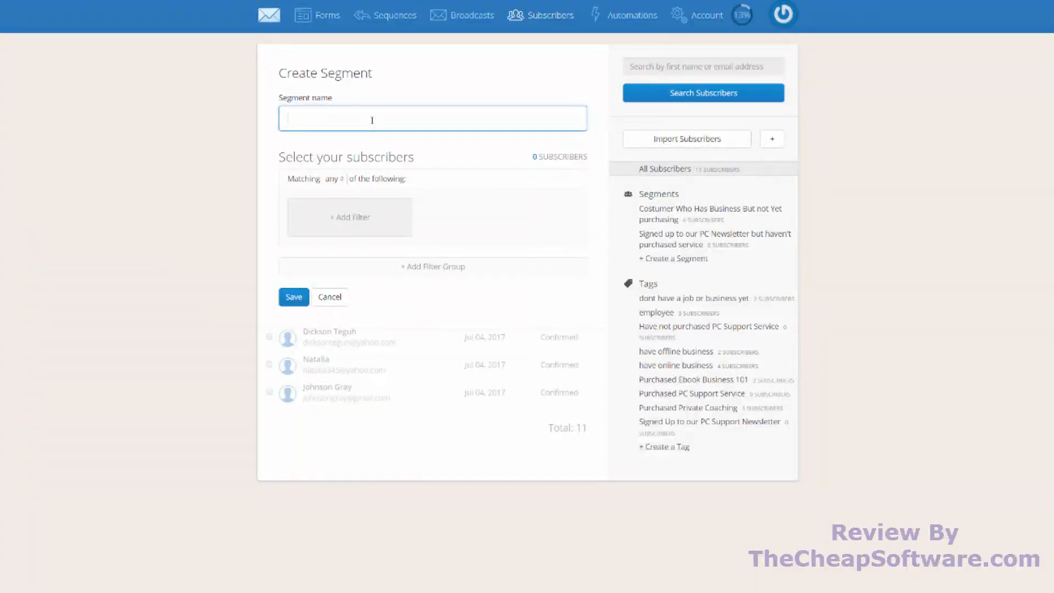
type("People")
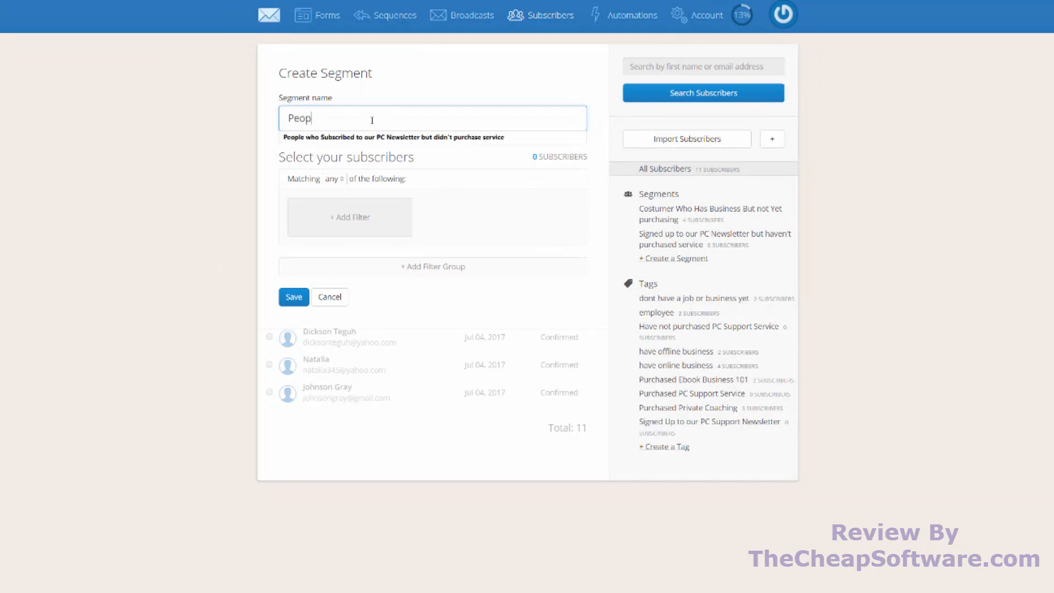
left_click(382, 138)
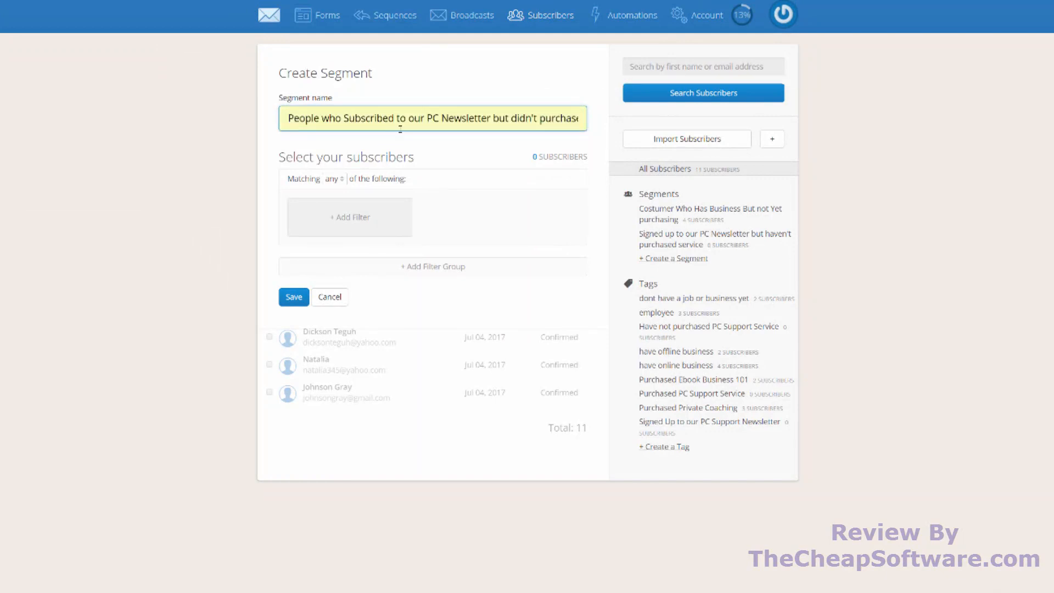
left_click_drag(456, 117, 676, 124)
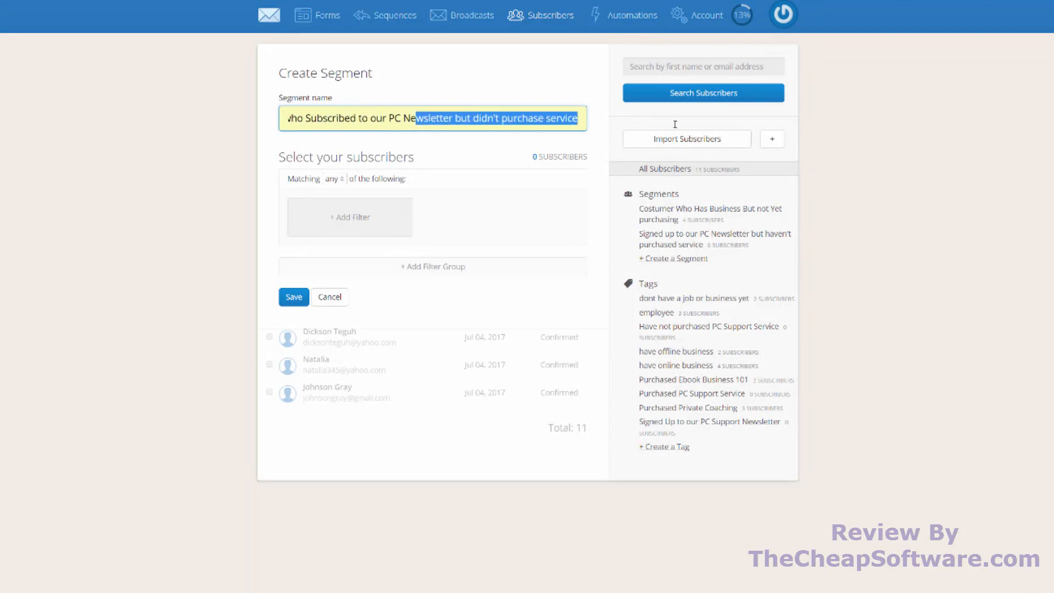
left_click(540, 117)
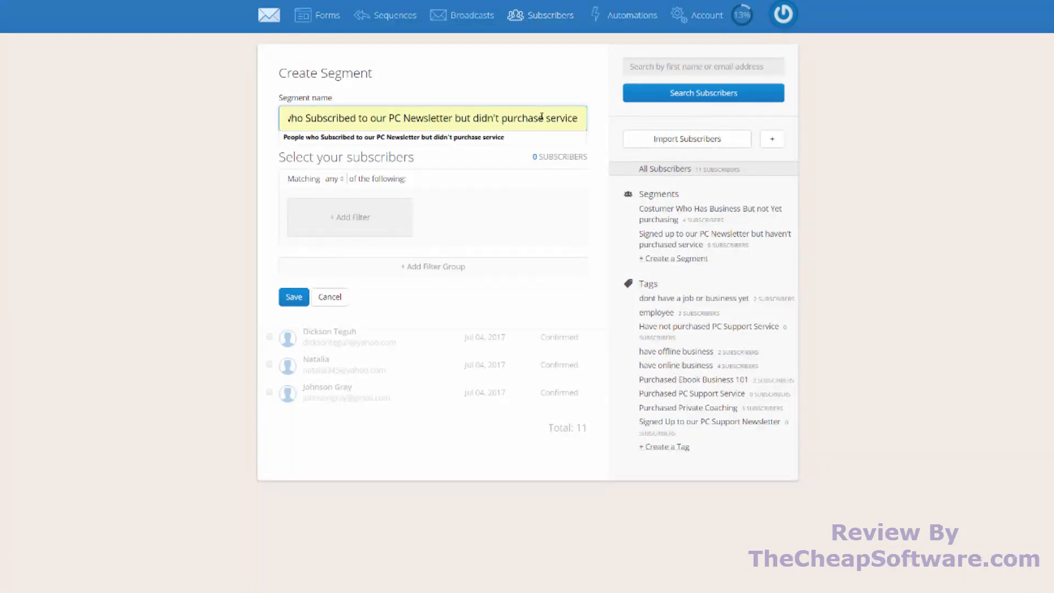
left_click(474, 159)
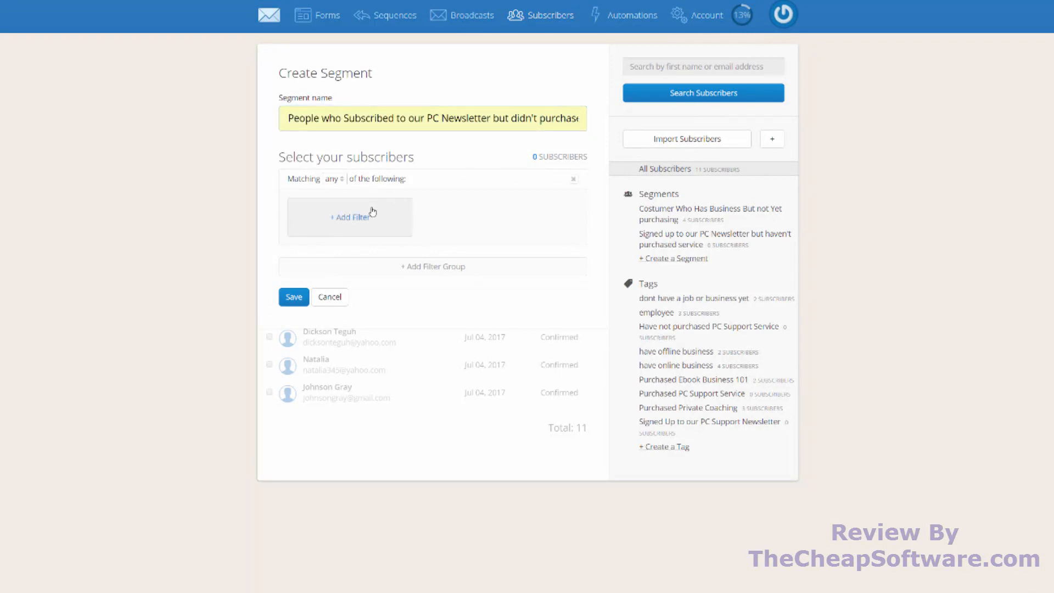
- Add a segment filter for subscribers subscribed to the "Signed Up to our PC Support Newsletter" tag
left_click(372, 211)
left_click(340, 248)
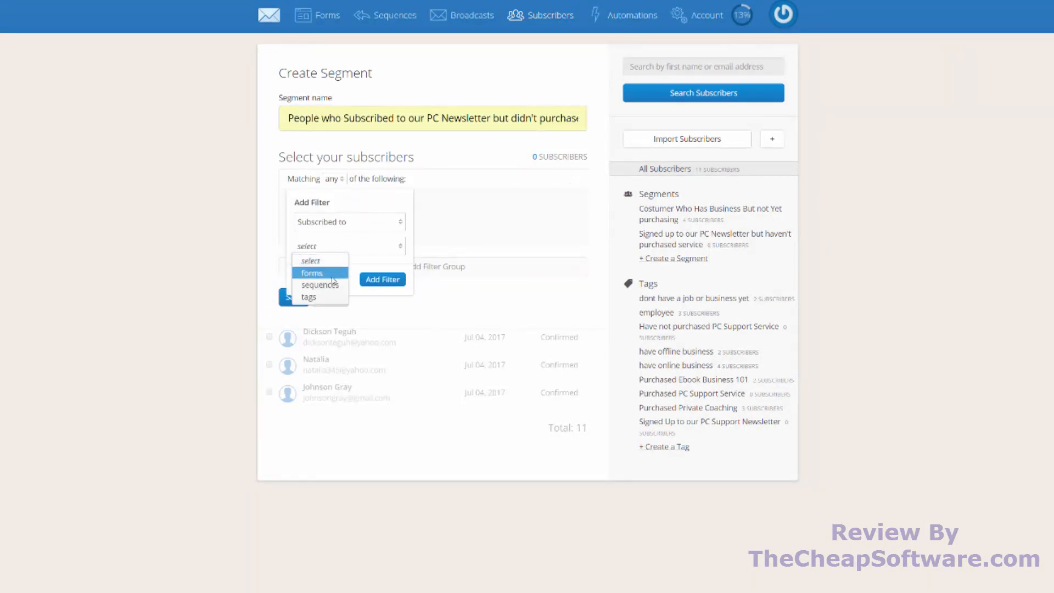
left_click(319, 296)
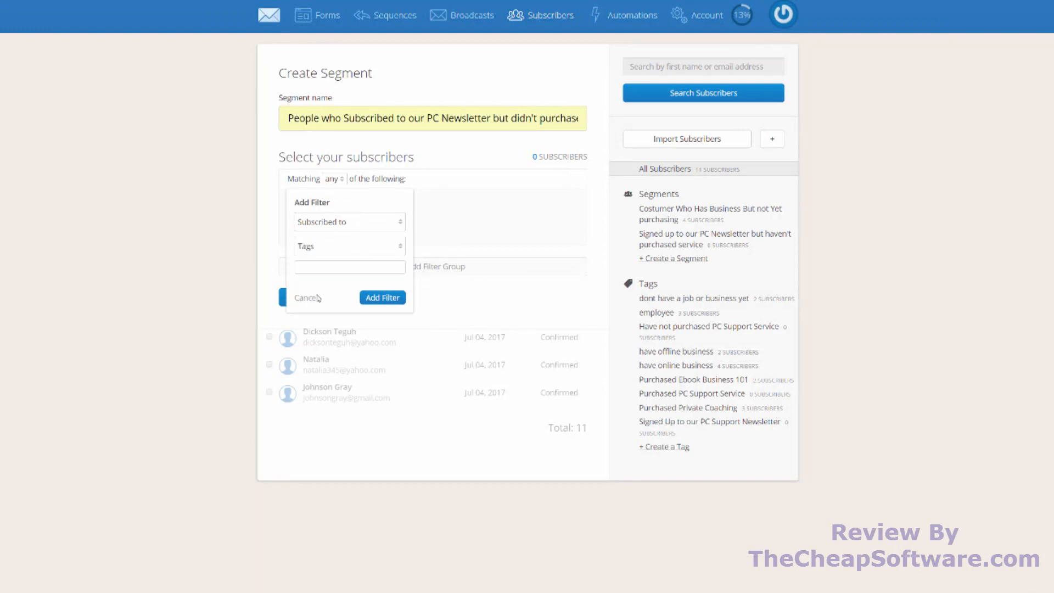
left_click(324, 267)
scroll(345, 340, "down", 3)
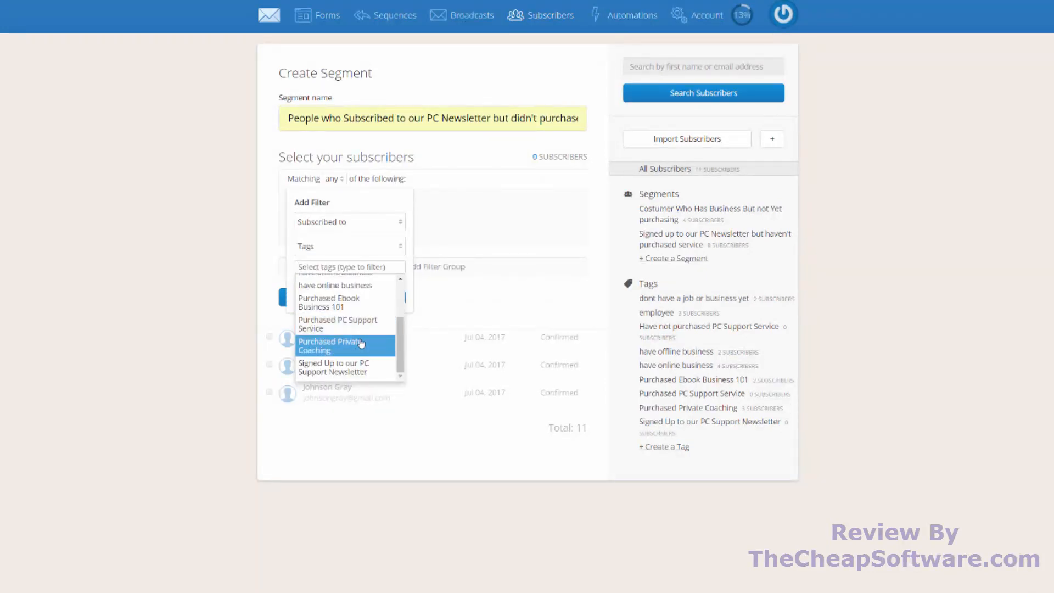
scroll(361, 342, "up", 3)
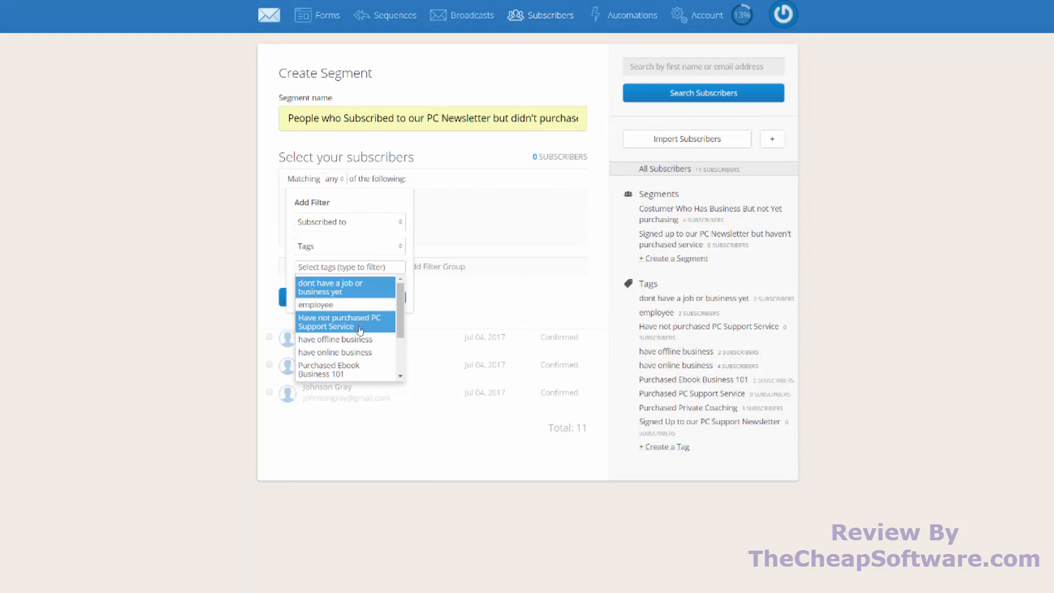
scroll(362, 341, "down", 3)
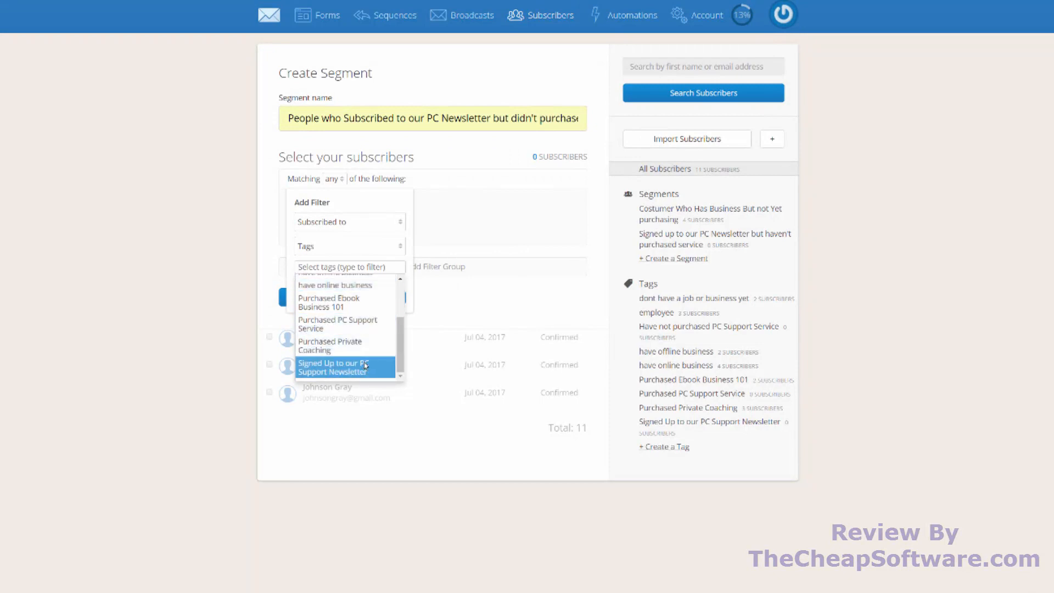
left_click(365, 365)
left_click(377, 314)
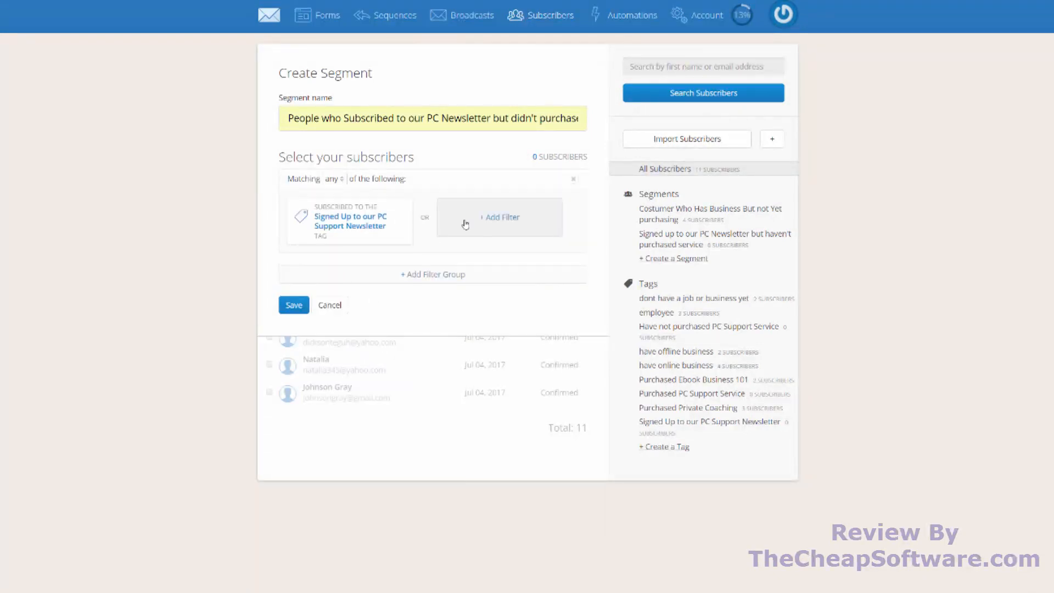
- Add a second filter group for subscribers subscribed to the "Have not purchased PC Support Service" tag, and save the segment
left_click(467, 280)
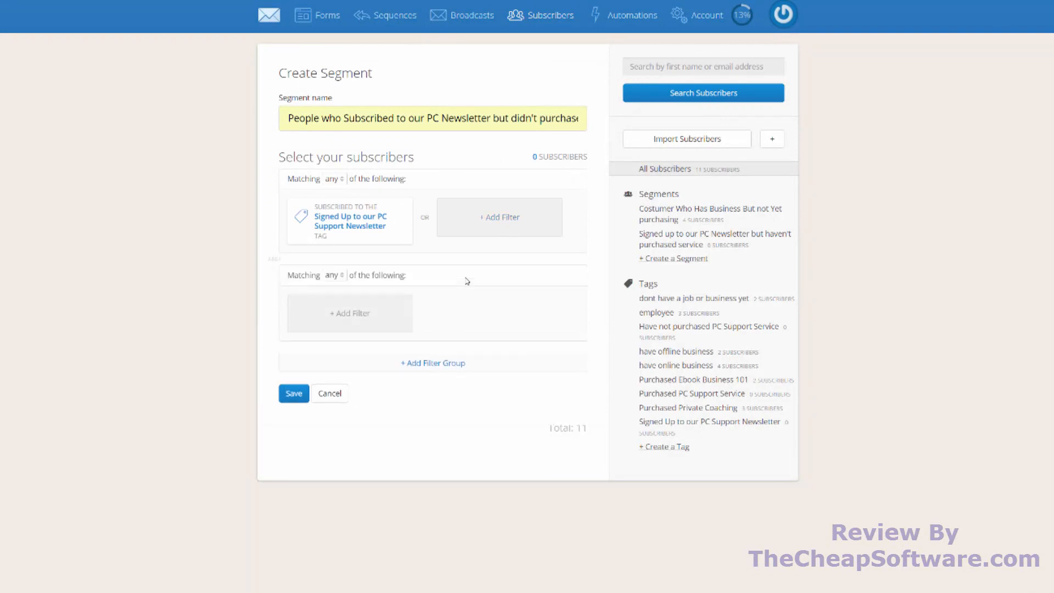
left_click(334, 314)
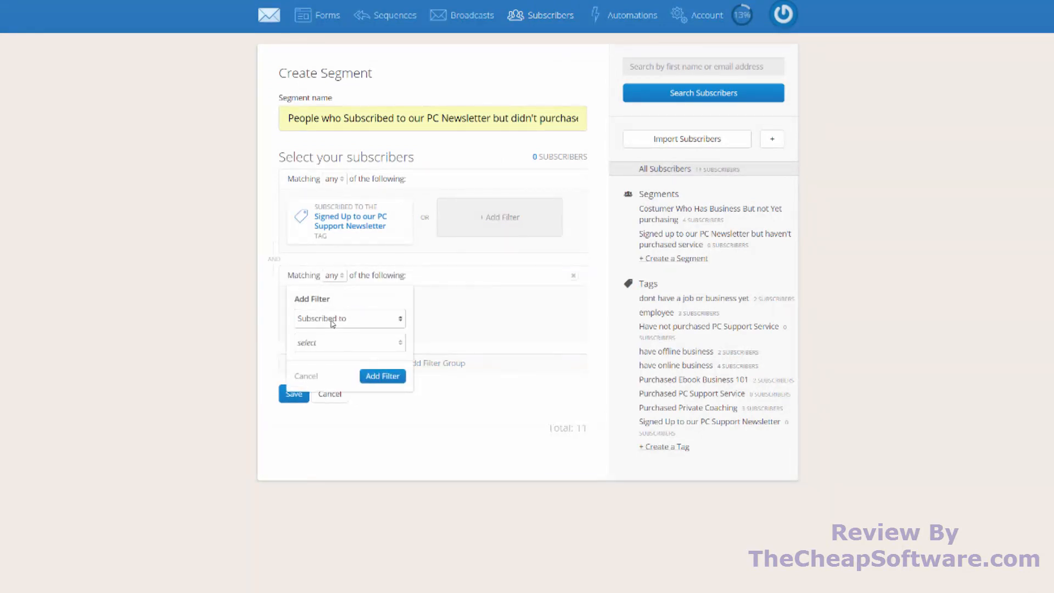
left_click(328, 342)
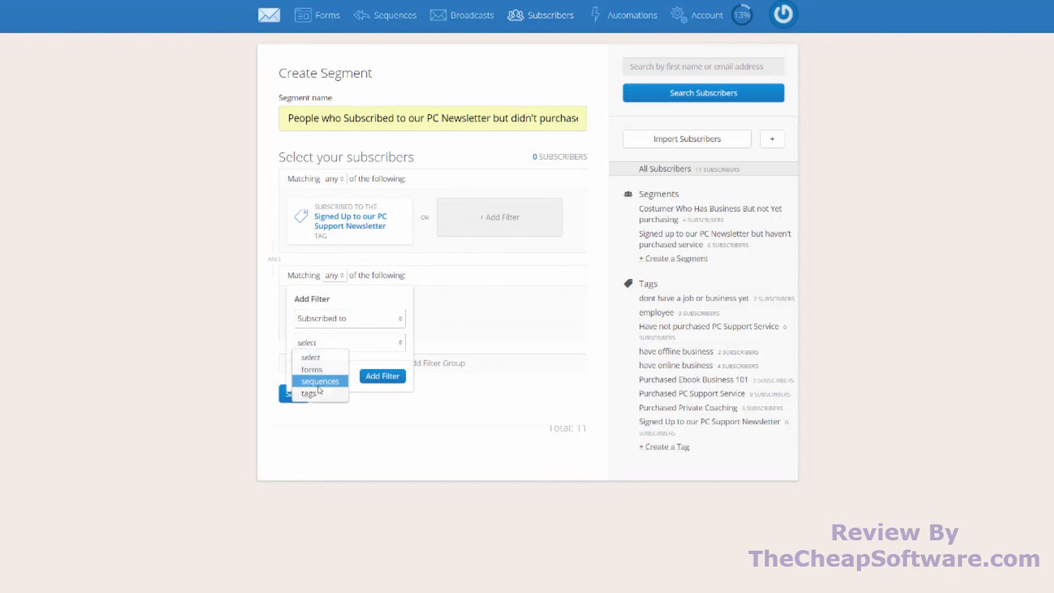
left_click(310, 393)
left_click(346, 363)
scroll(350, 415, "down", 2)
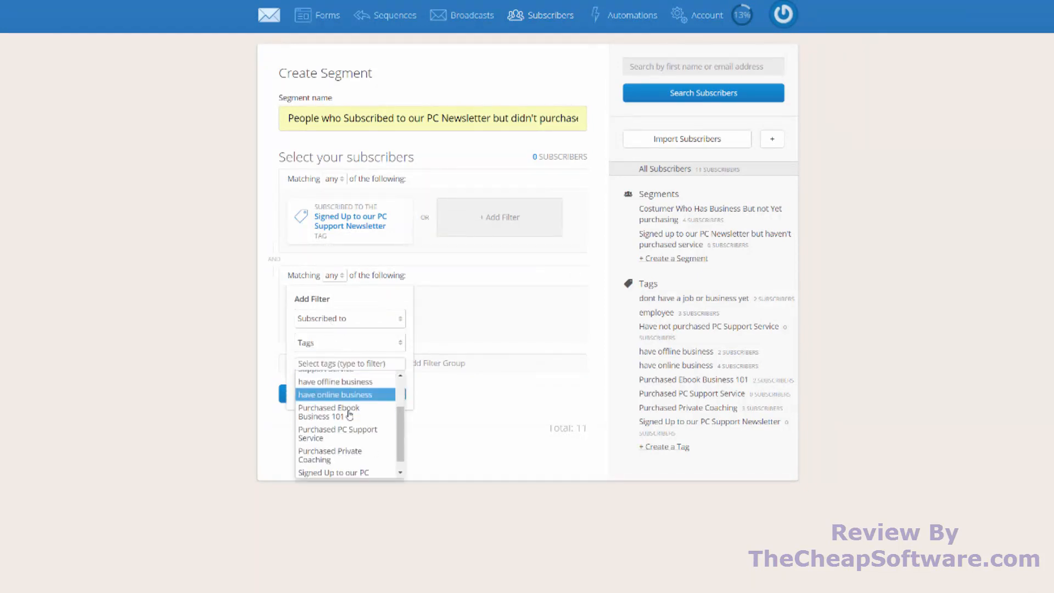
scroll(349, 414, "up", 3)
left_click(350, 415)
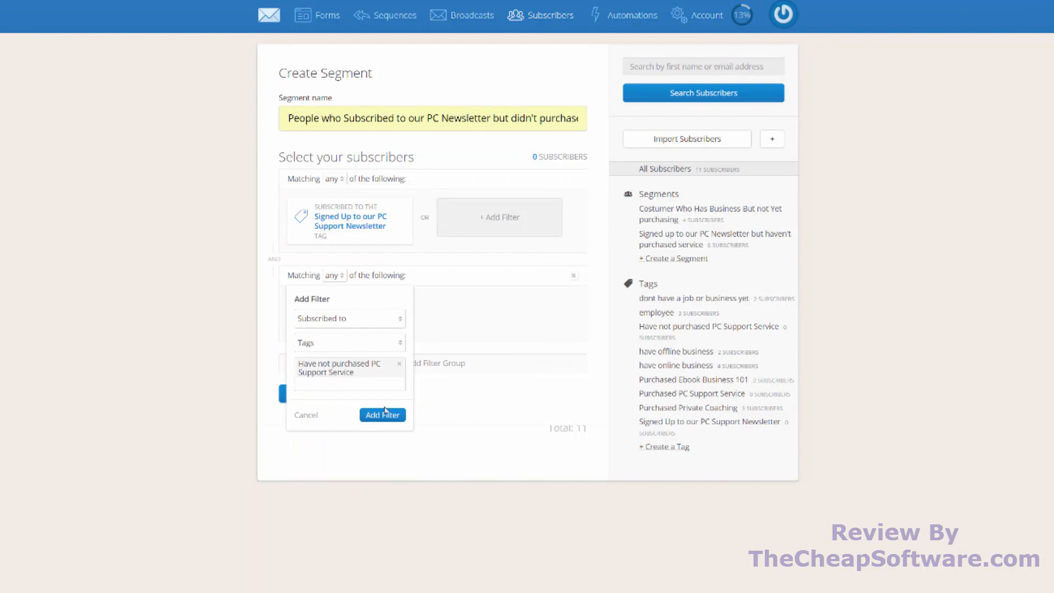
left_click(384, 413)
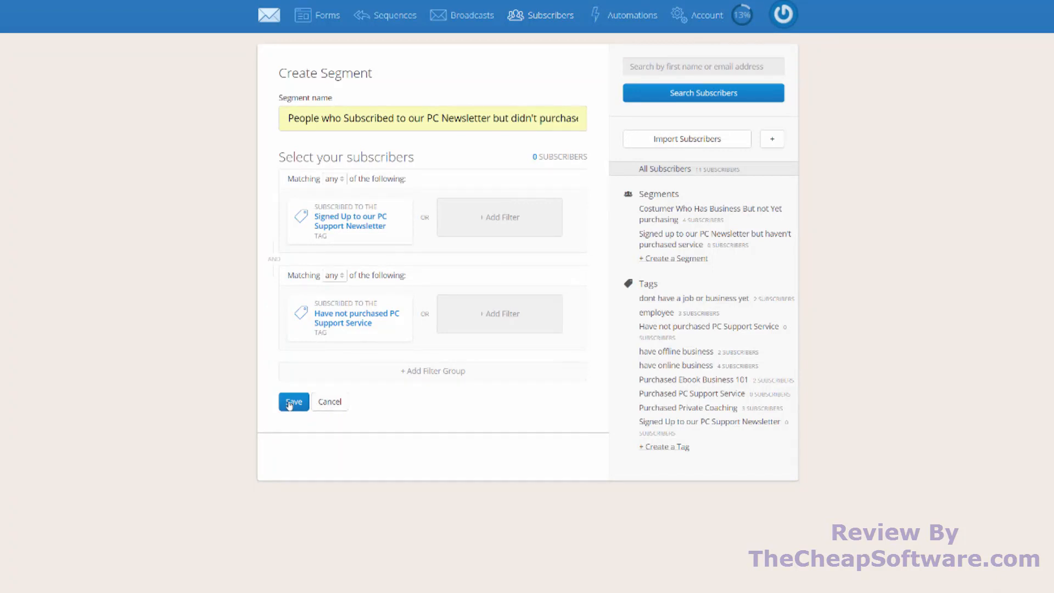
left_click(293, 402)
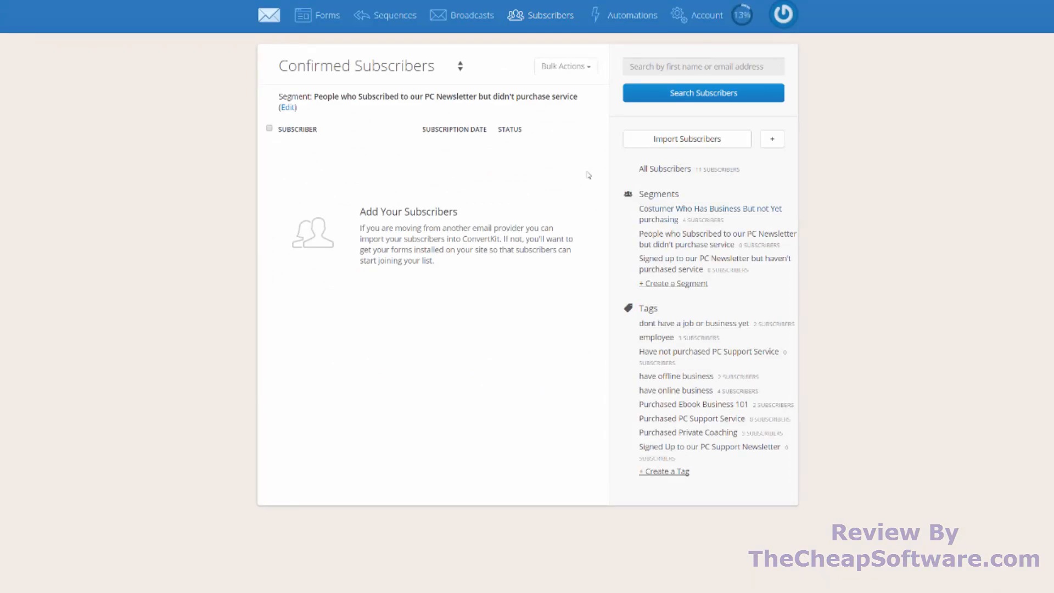
- Open the profile of the first subscriber in the full list and add the "Signed Up to our PC Support Newsletter" tag
left_click(551, 18)
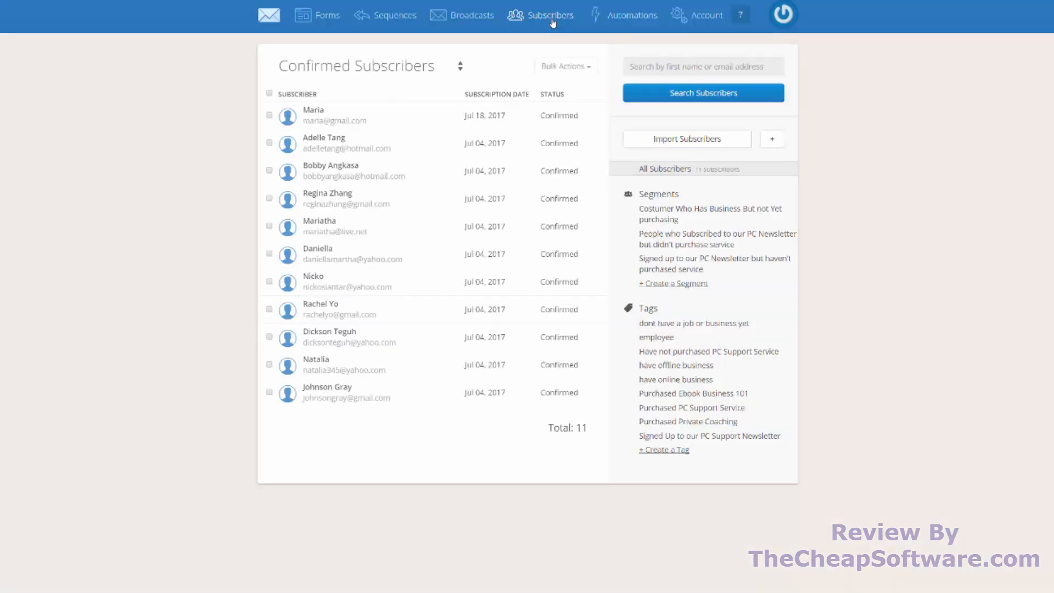
left_click(309, 110)
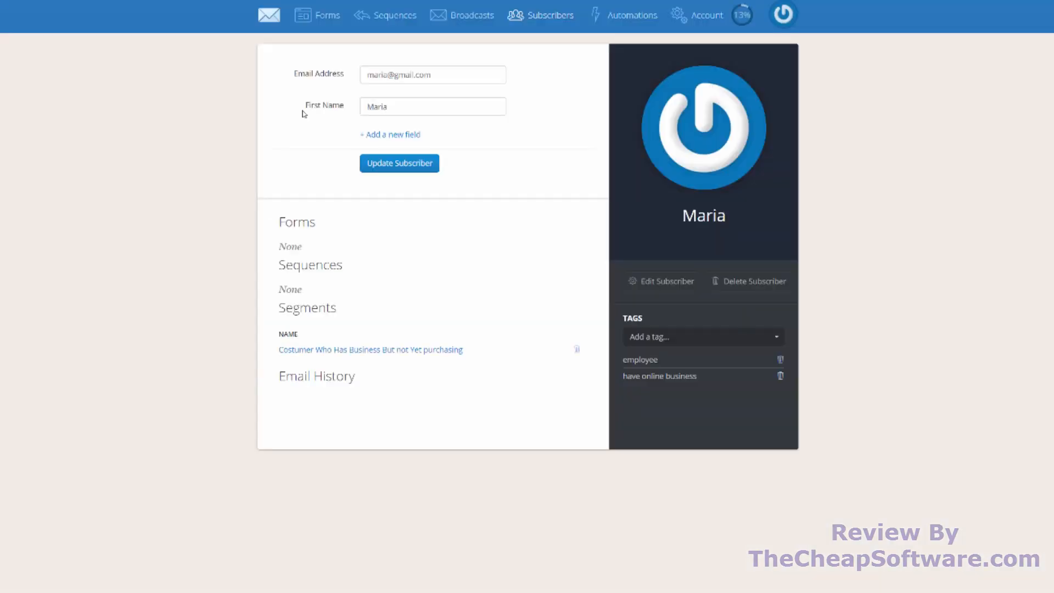
left_click(648, 337)
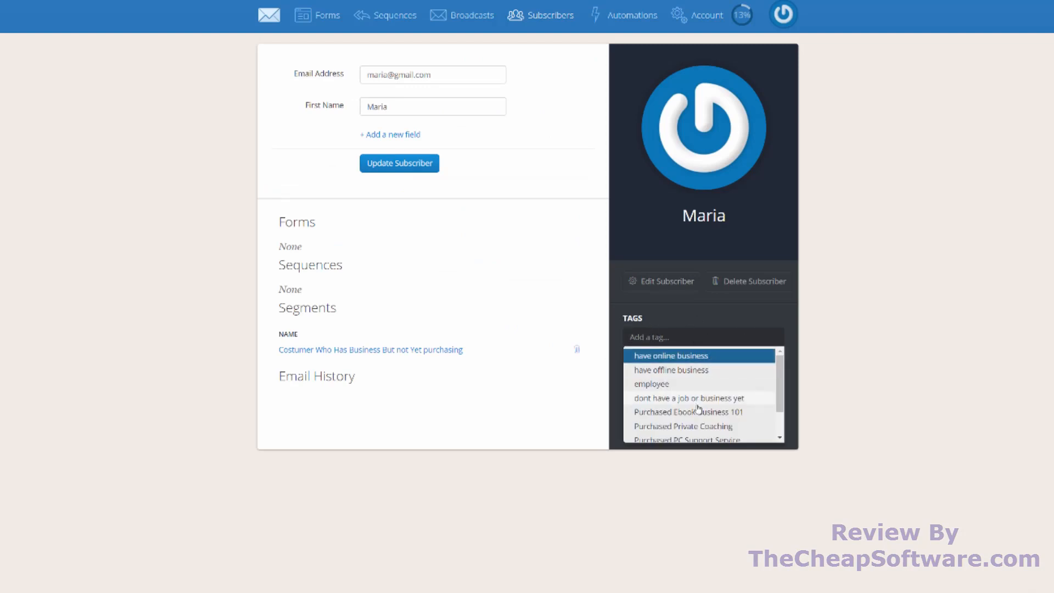
scroll(696, 405, "down", 1)
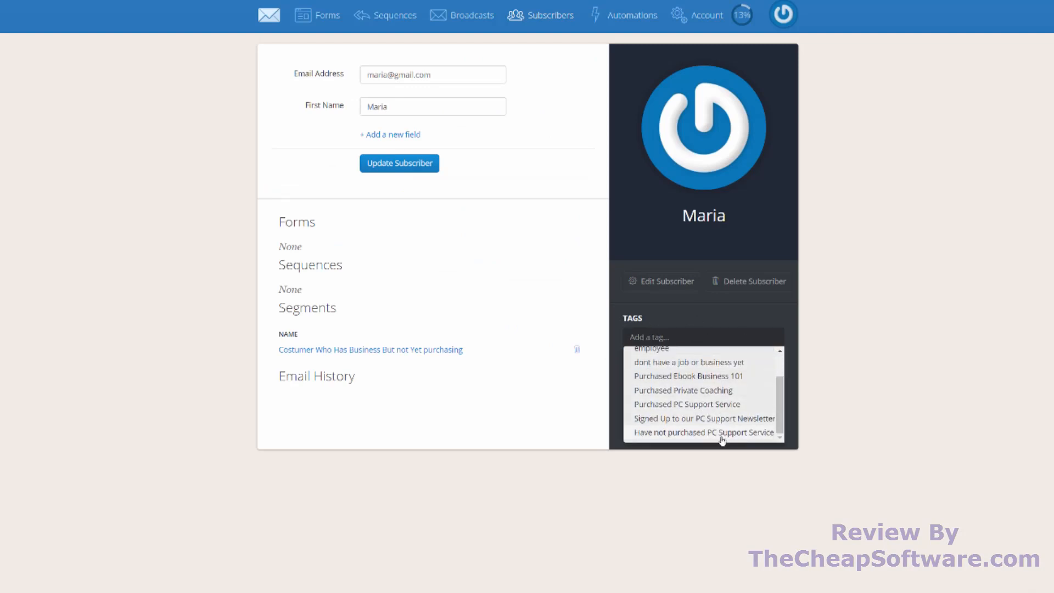
left_click(699, 418)
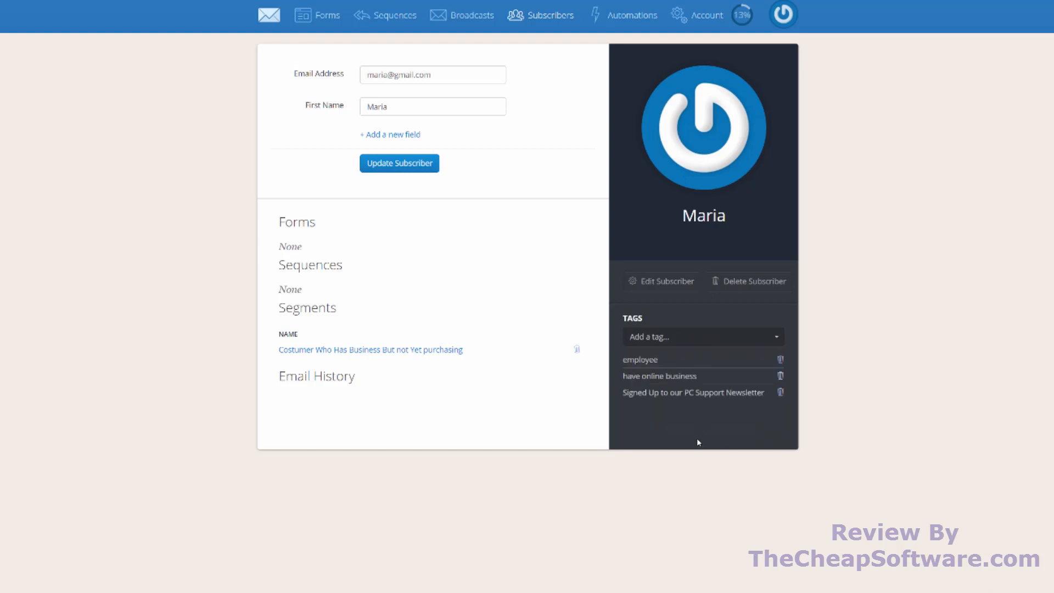
- Tag the same subscriber "Have not purchased PC Support Service", and view the segment "People who Subscribed to our PC Newsletter but didn't purchase service"
left_click(684, 336)
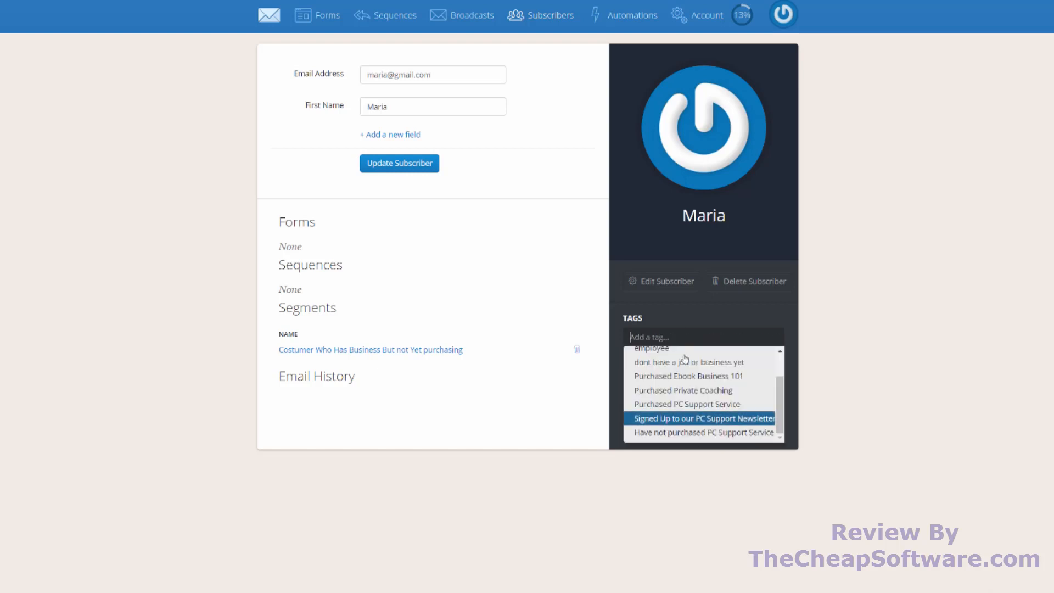
left_click(693, 433)
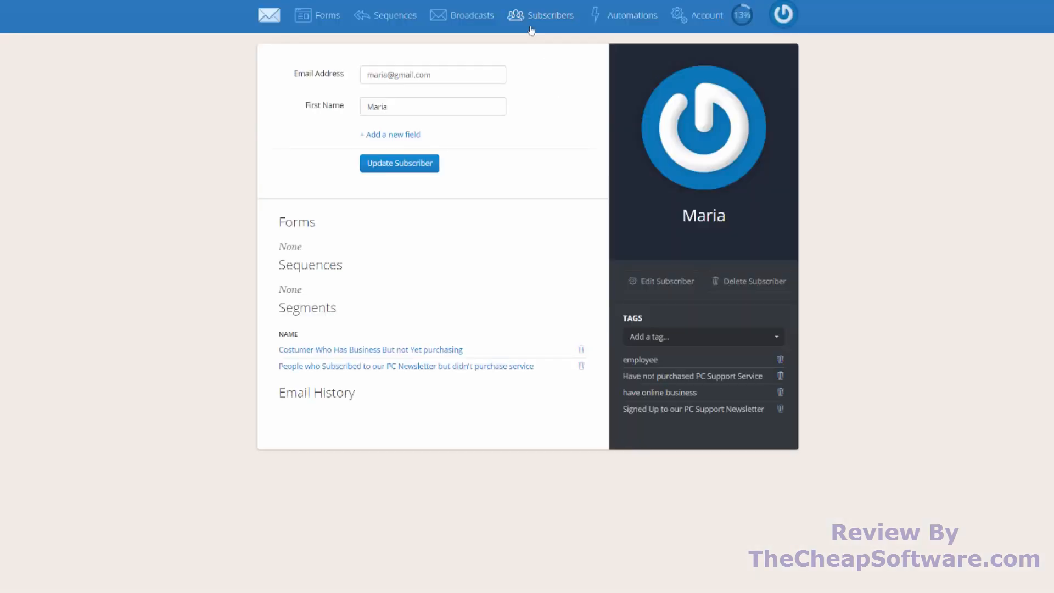
left_click(531, 30)
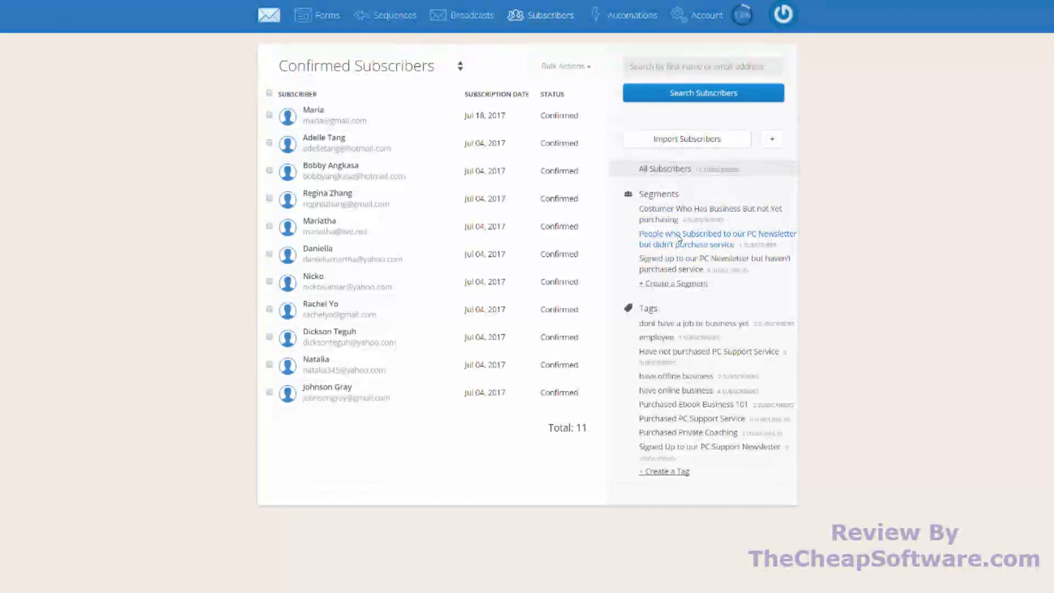
left_click(680, 240)
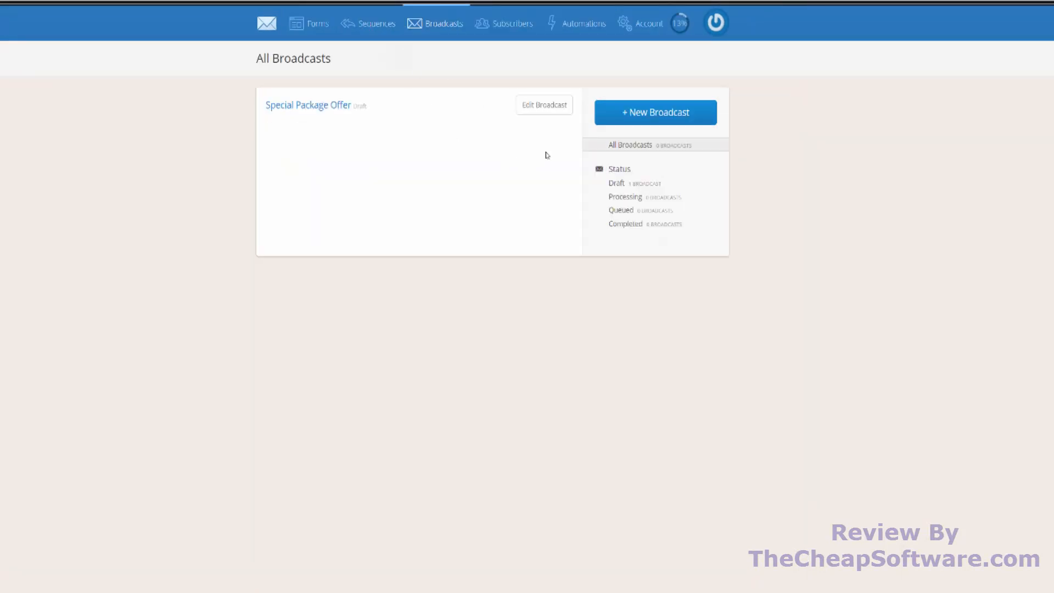
- Start a new broadcast, review the available recipient filter types, and proceed to the content stage with All Subscribers as recipients
left_click(639, 122)
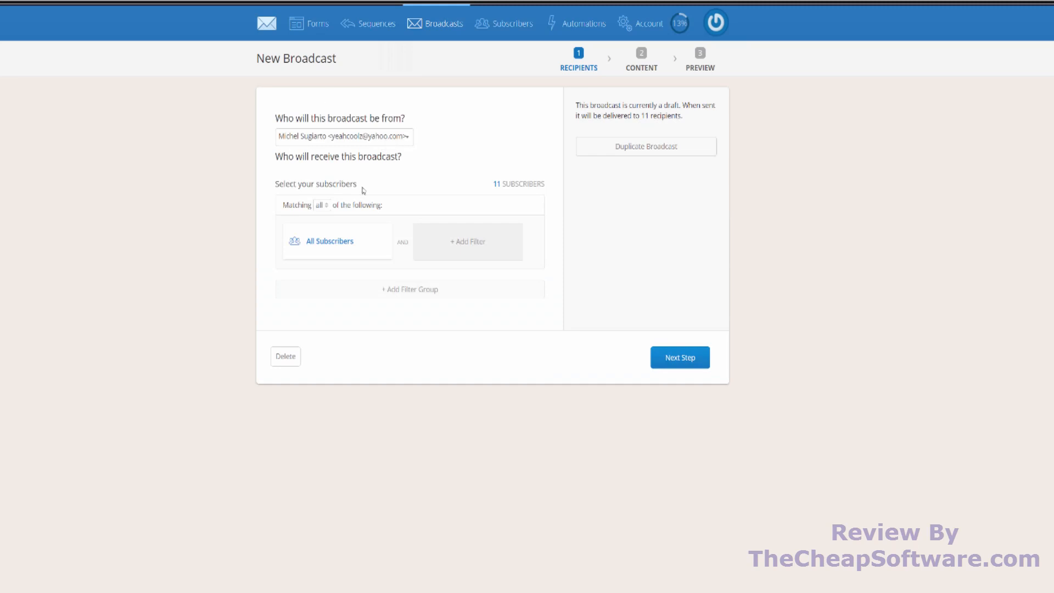
left_click(348, 252)
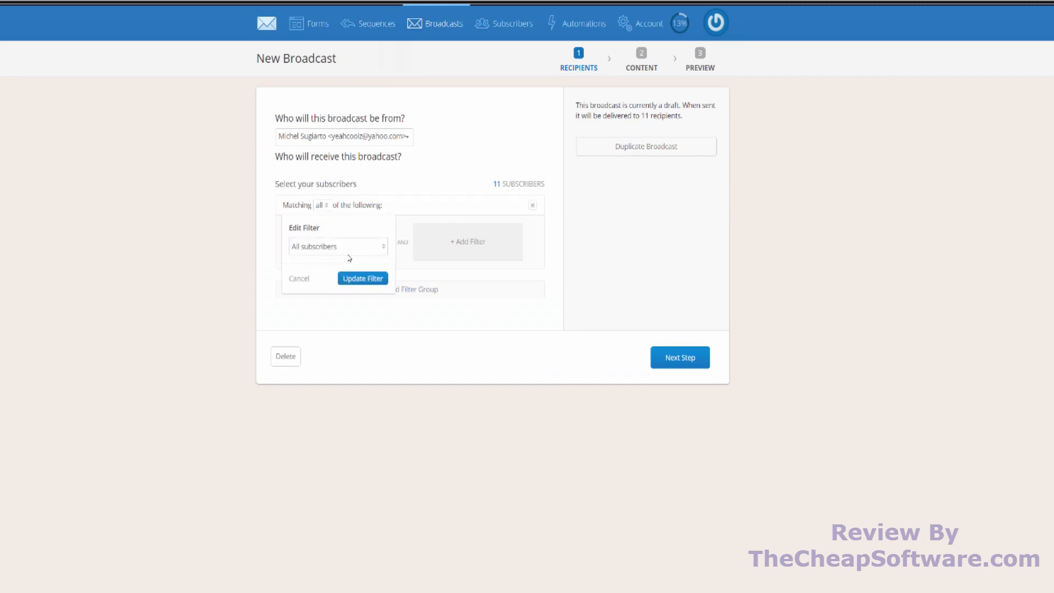
left_click(453, 229)
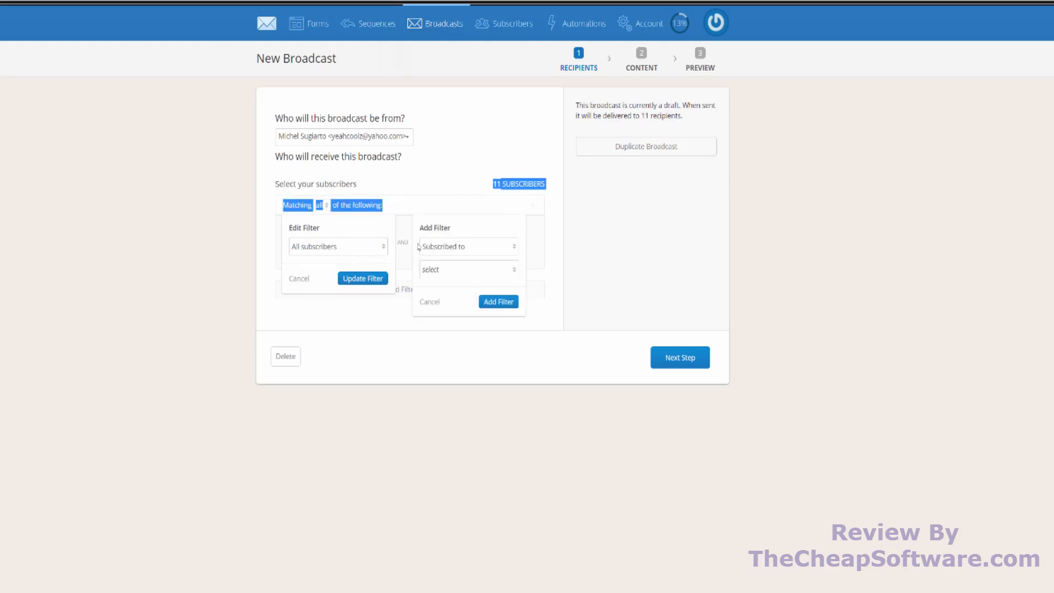
left_click(334, 246)
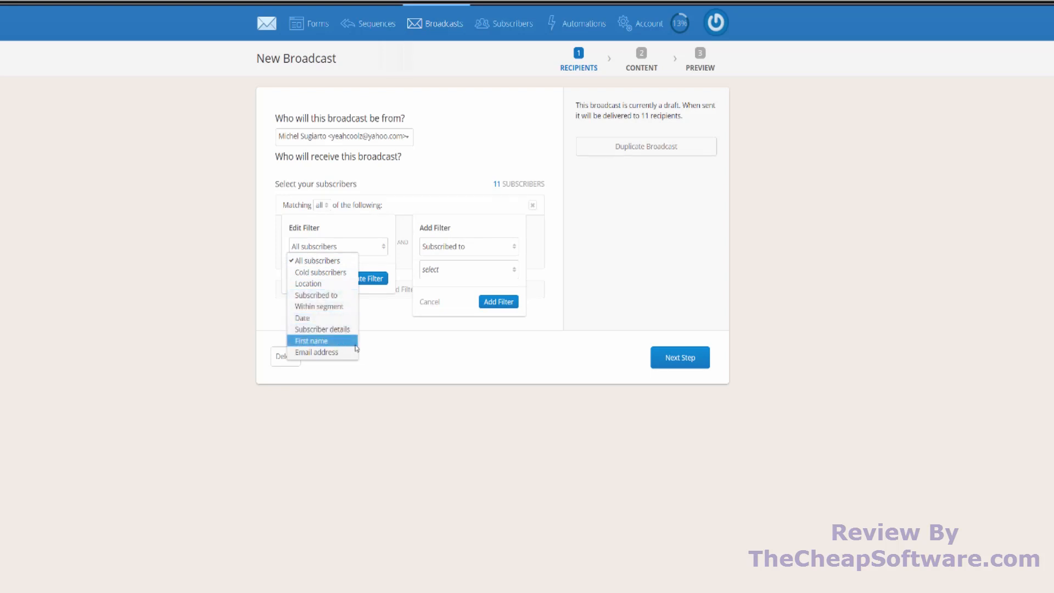
left_click(435, 381)
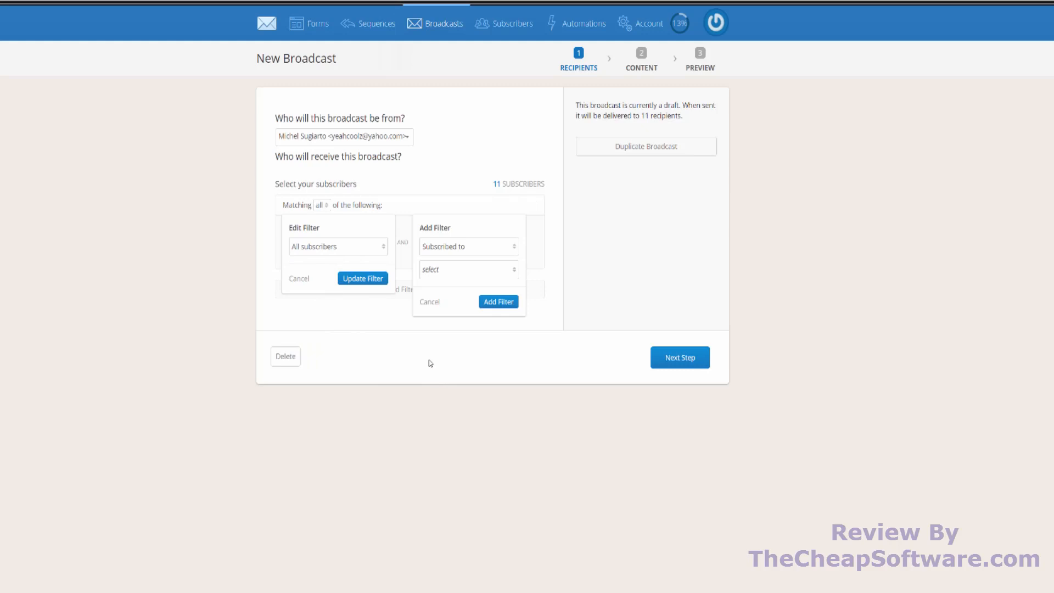
left_click(300, 278)
left_click(455, 245)
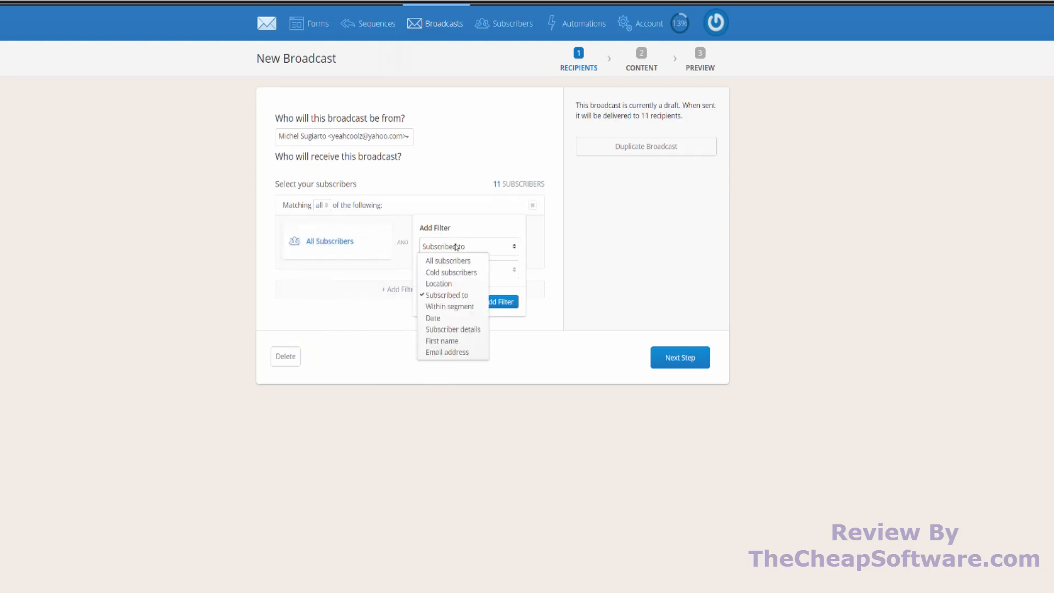
left_click(482, 219)
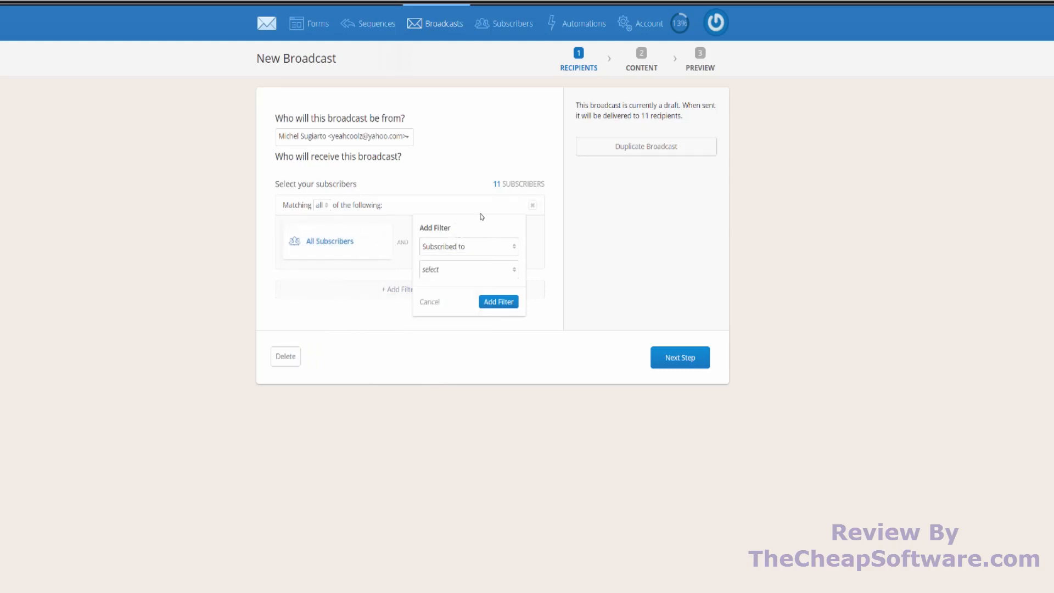
left_click(435, 303)
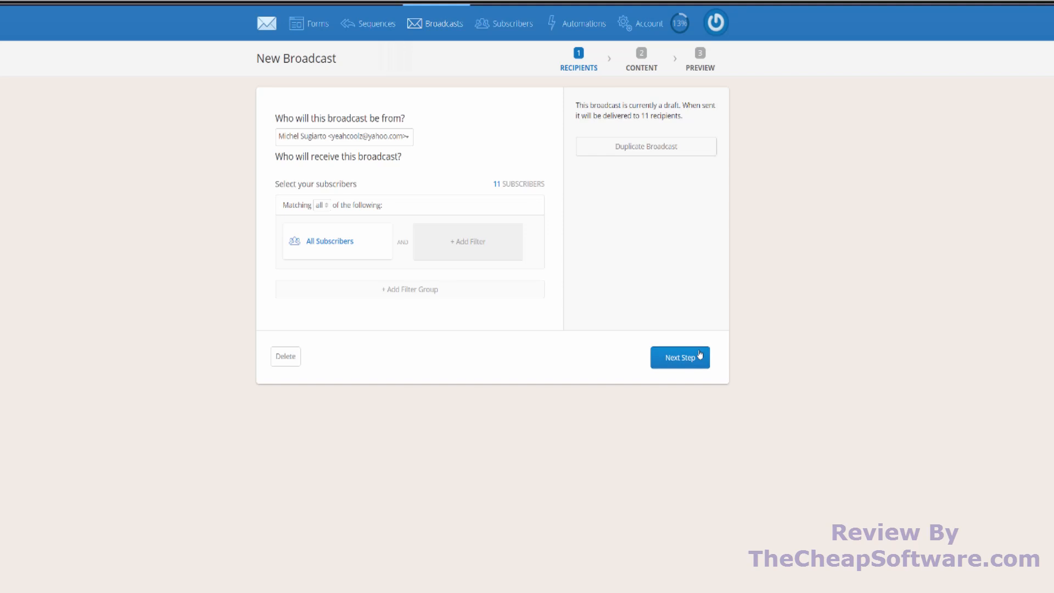
left_click(680, 357)
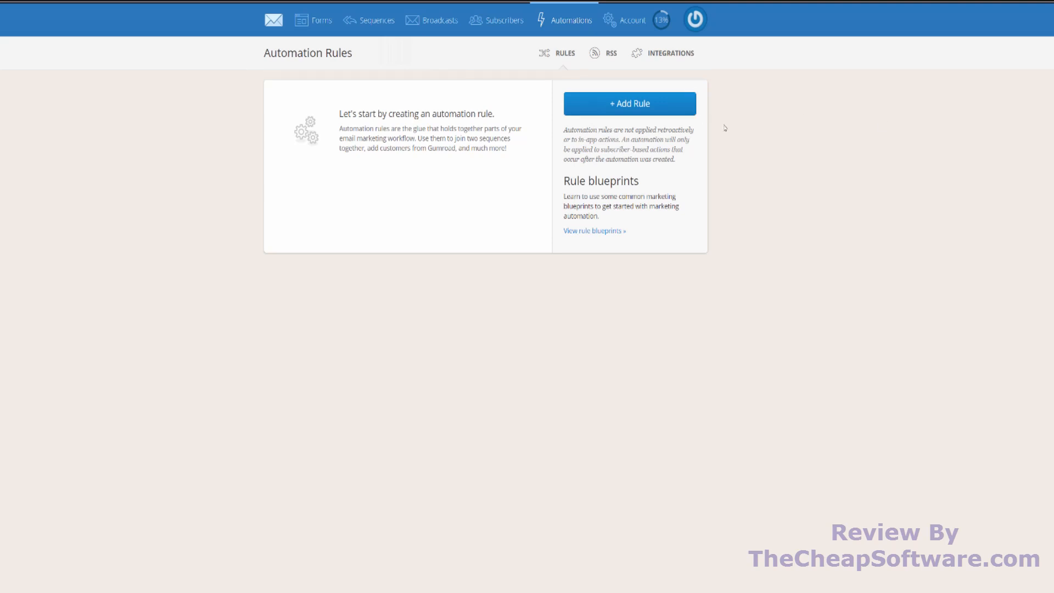
- Create an automation rule, look at the link-click trigger's settings, and set the trigger to subscribing to one of the "Untitled" forms
left_click(667, 103)
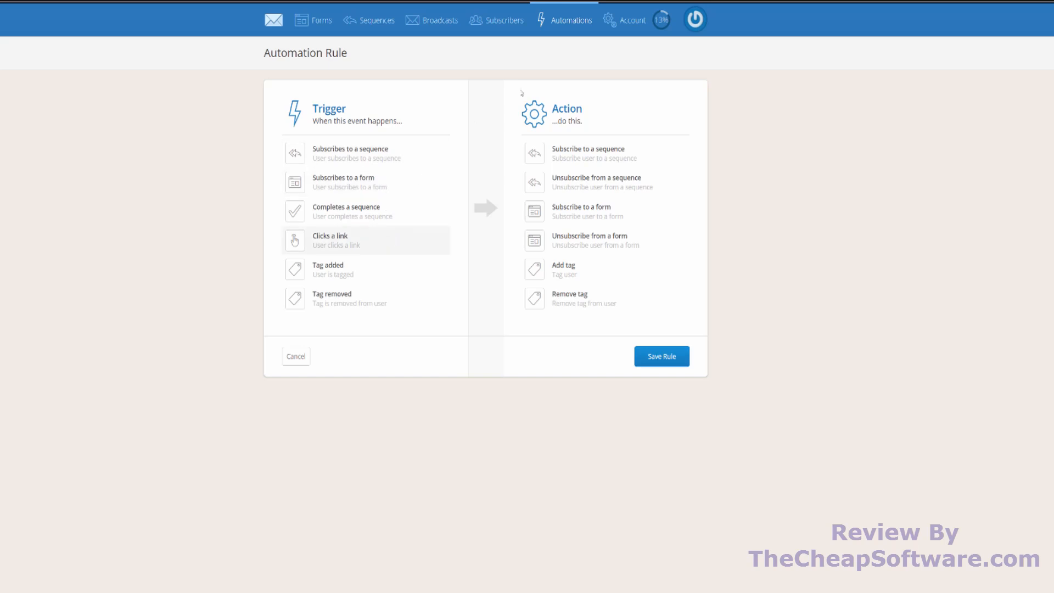
left_click(415, 245)
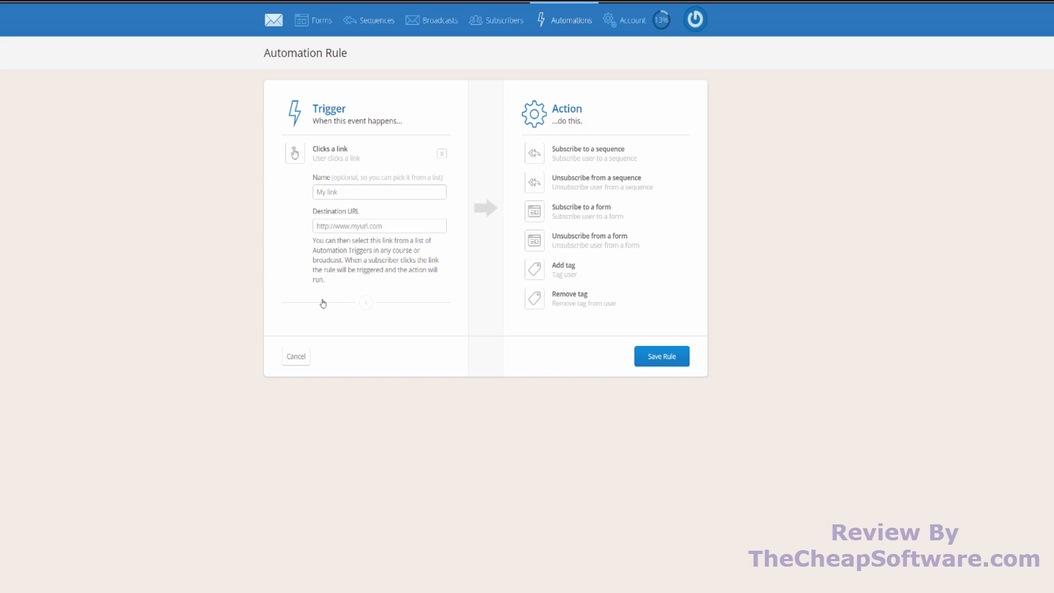
left_click(441, 153)
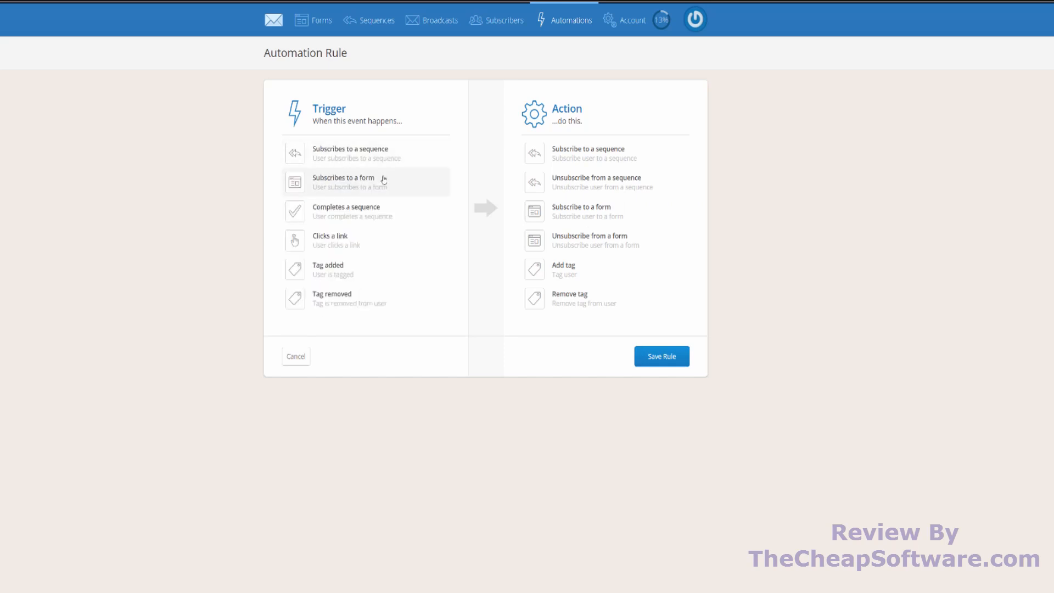
left_click(384, 179)
left_click(374, 195)
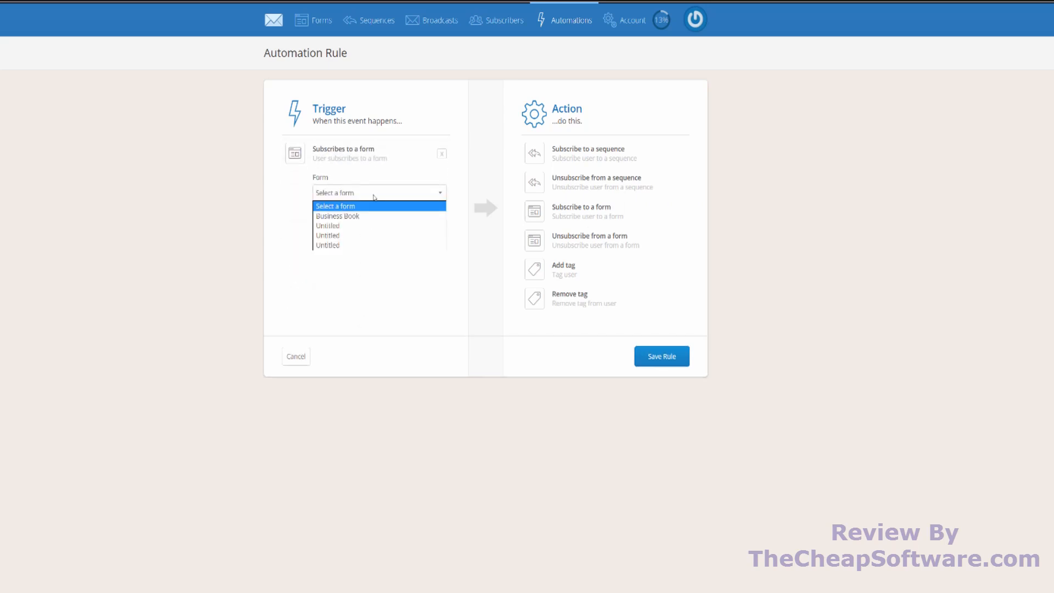
left_click(358, 240)
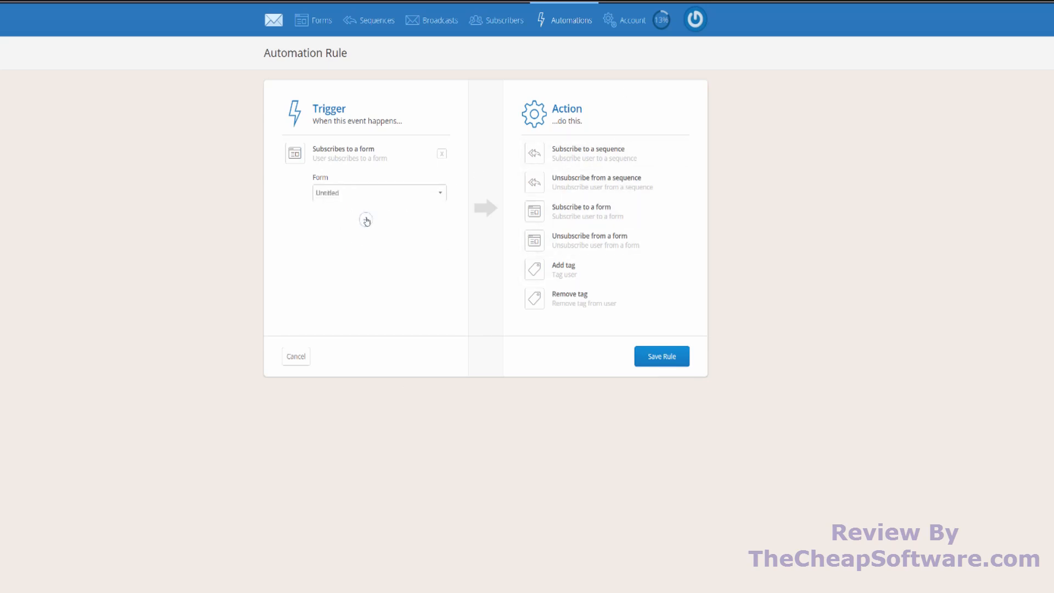
- Set the rule's action to add the "Purchased PC Service" tag, and save the rule
left_click(581, 263)
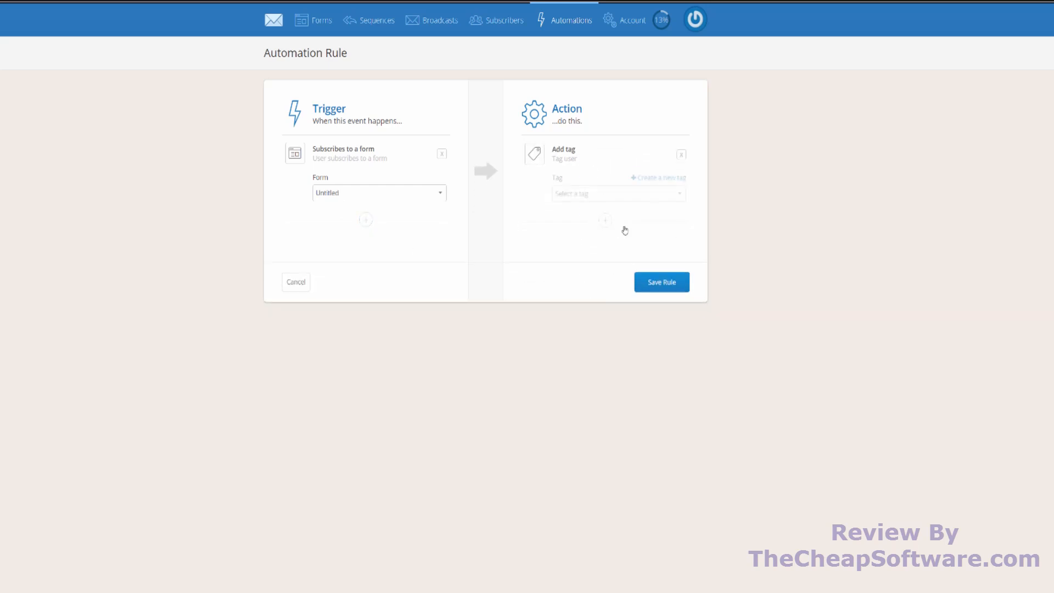
left_click(590, 194)
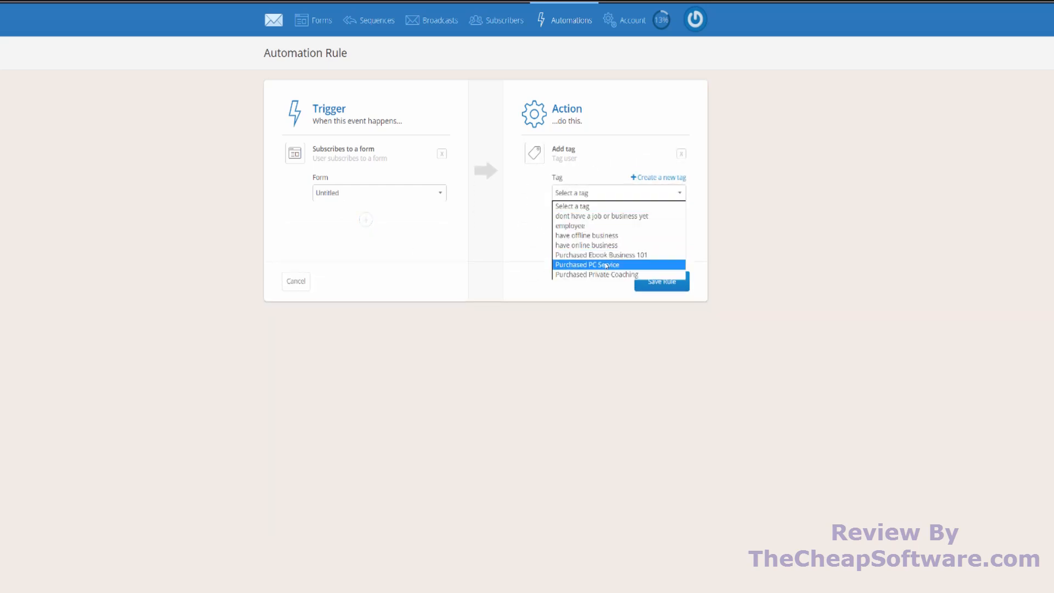
left_click(608, 263)
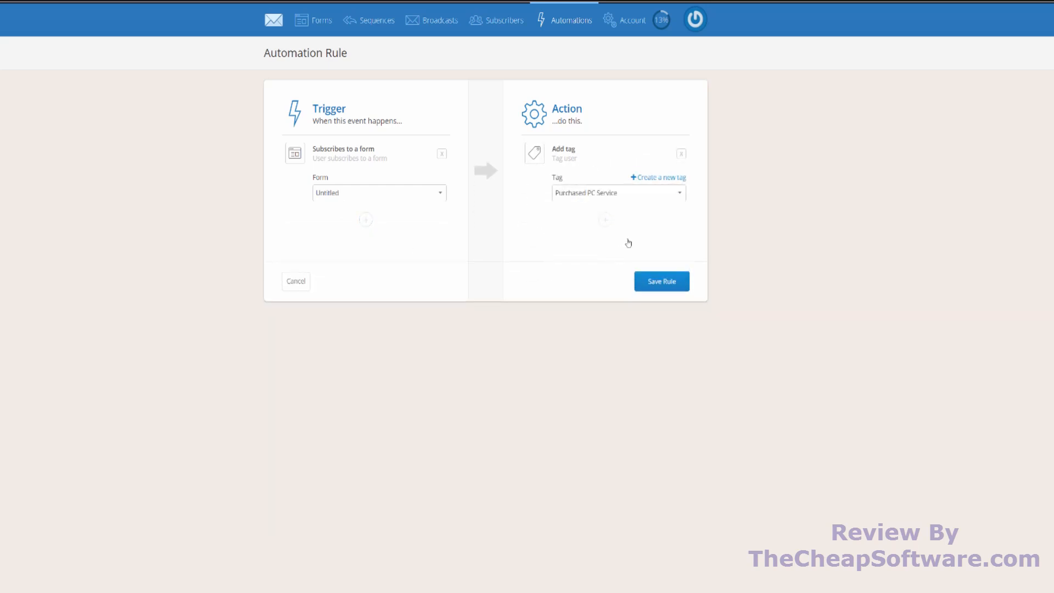
left_click(642, 286)
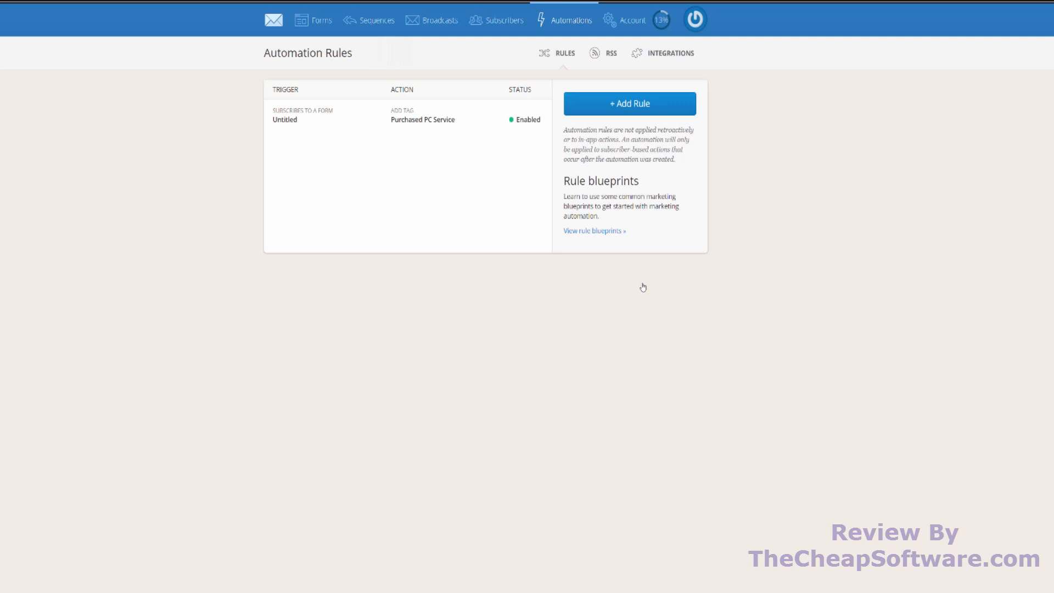
- View the setup page for a new RSS feed, and look through the available integrations, including WordPress
left_click(603, 53)
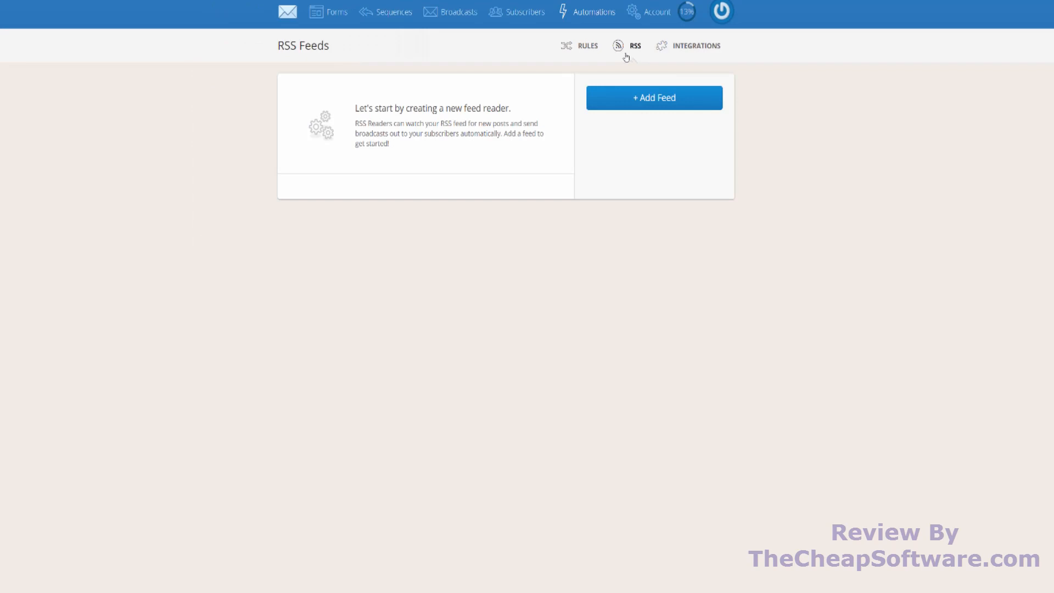
left_click(617, 95)
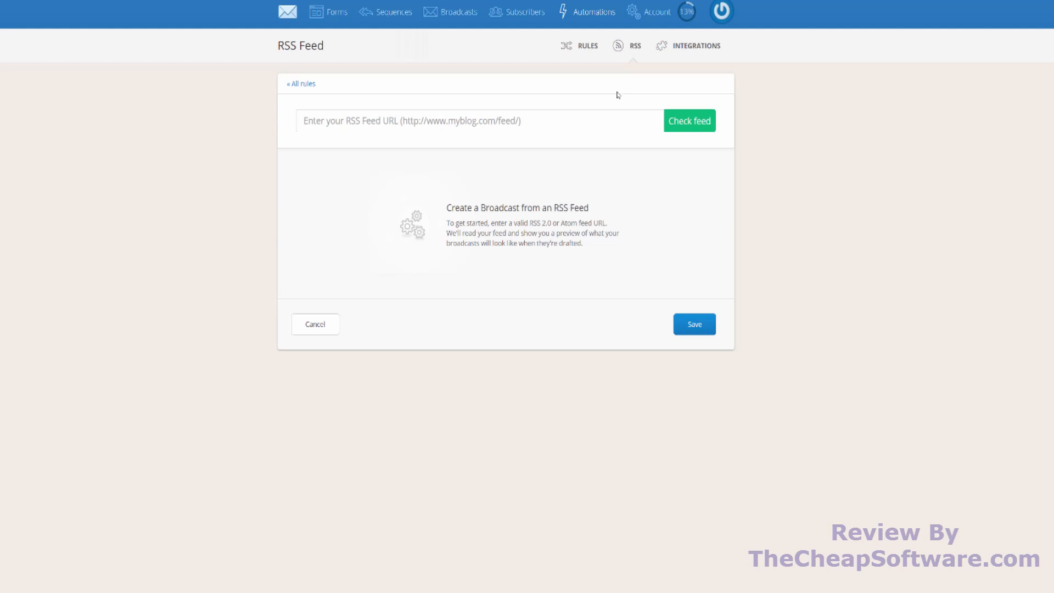
left_click(701, 50)
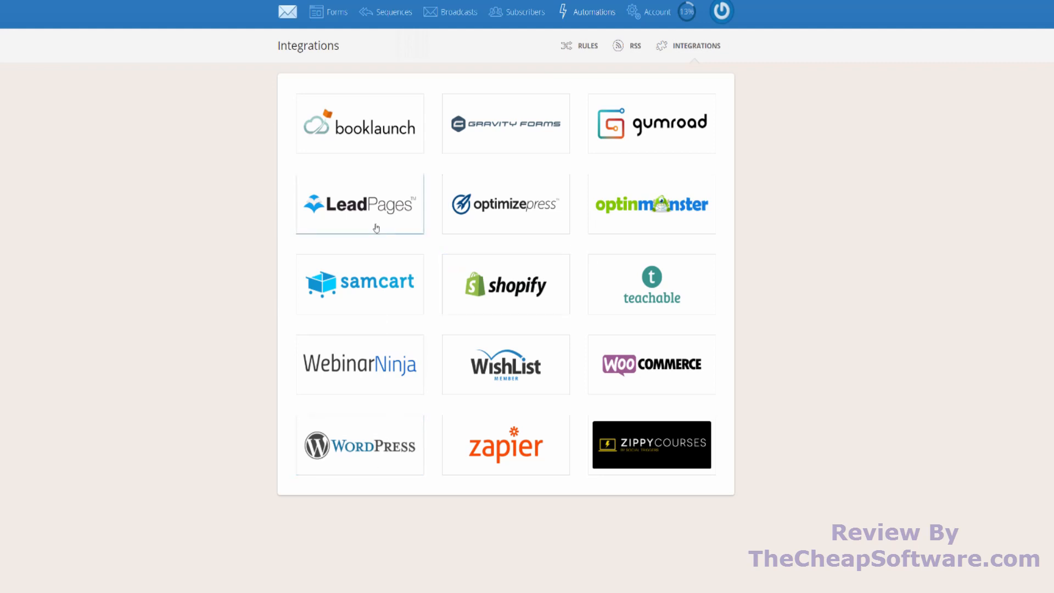
left_click(397, 433)
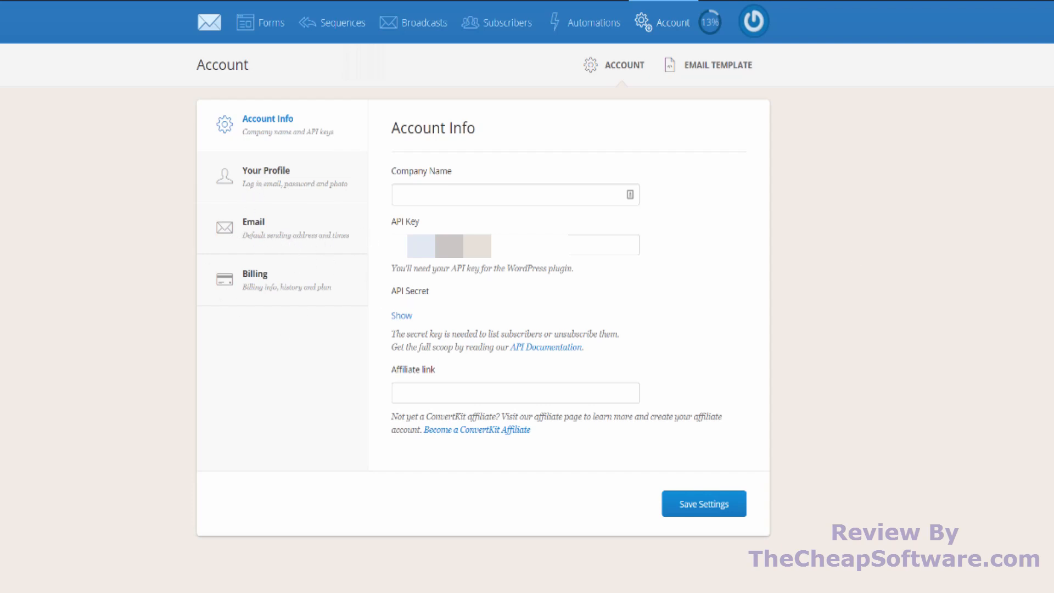
- Review the ConvertKit pricing plans by subscriber count and the Frequently Asked Questions
left_click(210, 22)
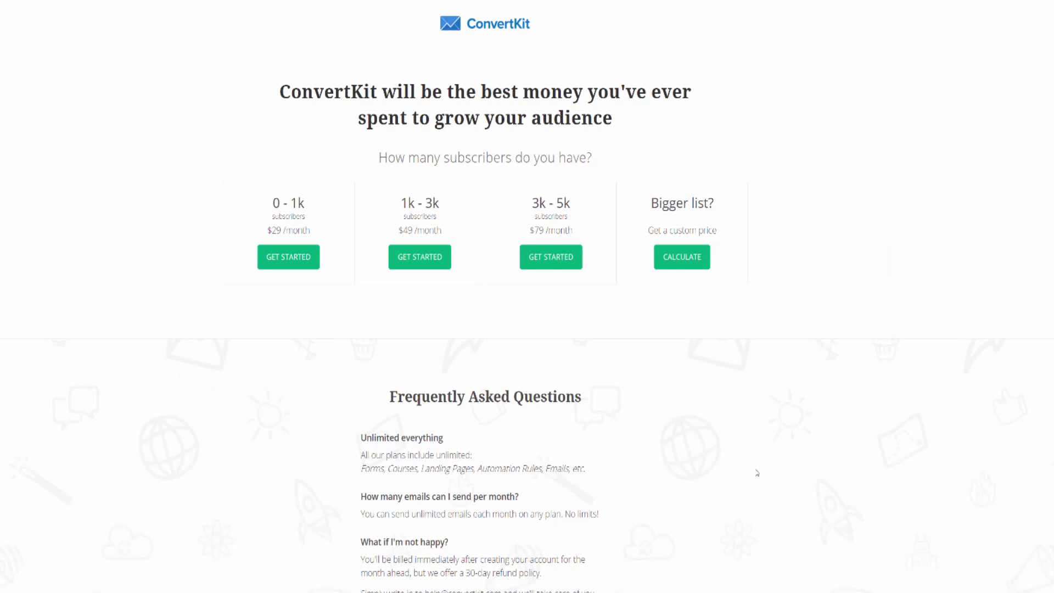
scroll(506, 540, "down", 3)
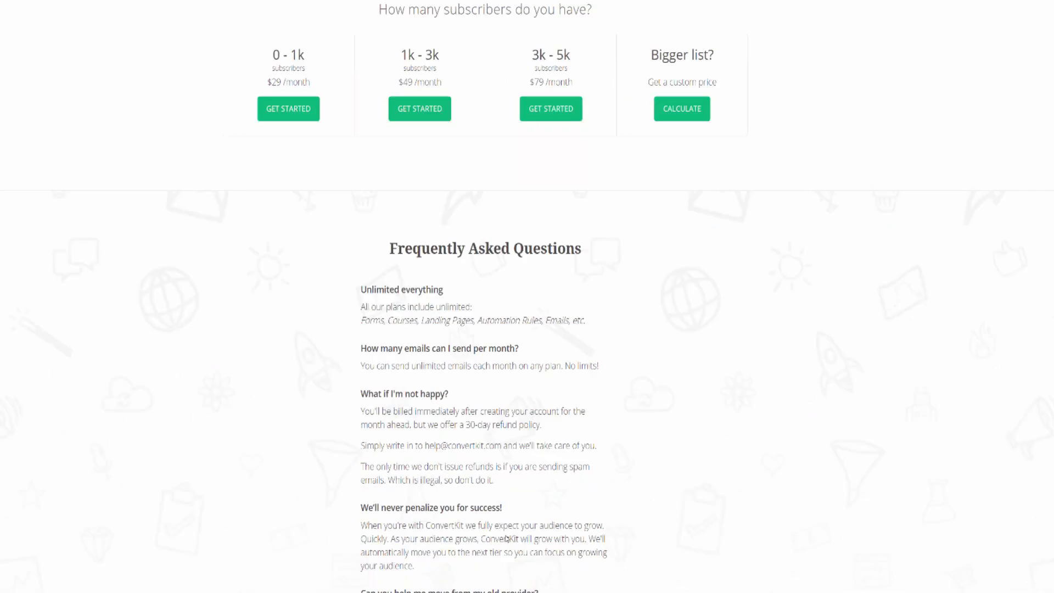